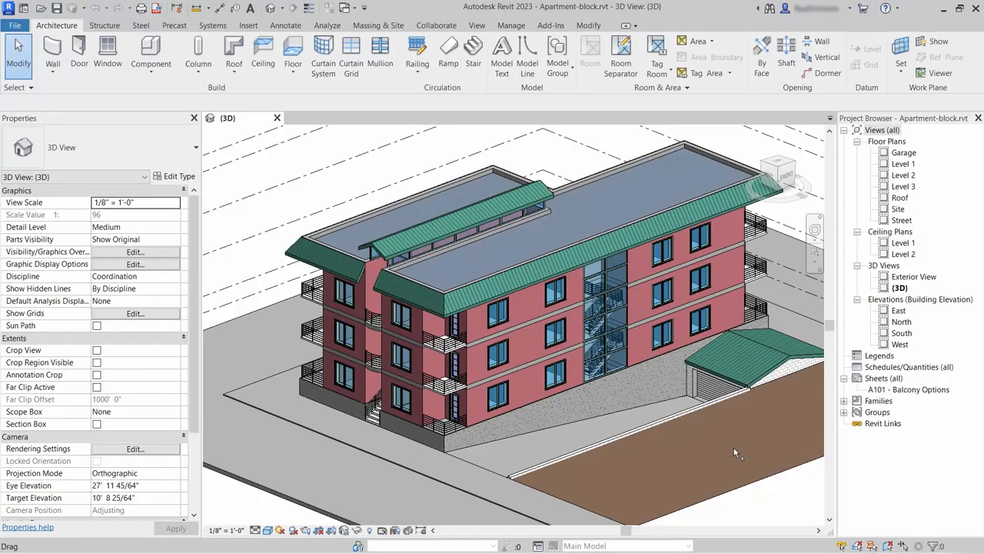
- Create a design option set named Balcony Options and add a second option to it
{"action": "left_click", "coordinate": [512, 27]}
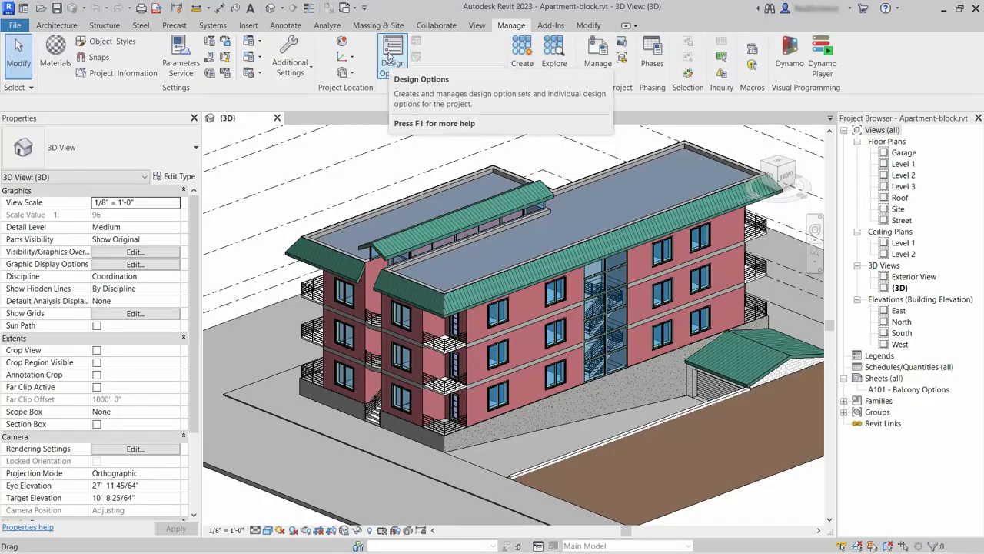
{"action": "left_click", "coordinate": [391, 61]}
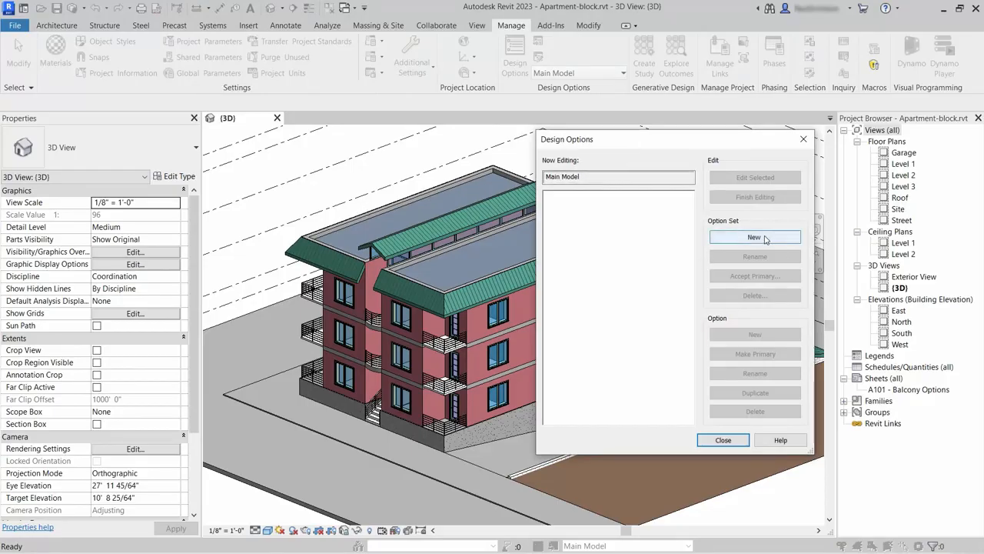
{"action": "left_click", "coordinate": [754, 236]}
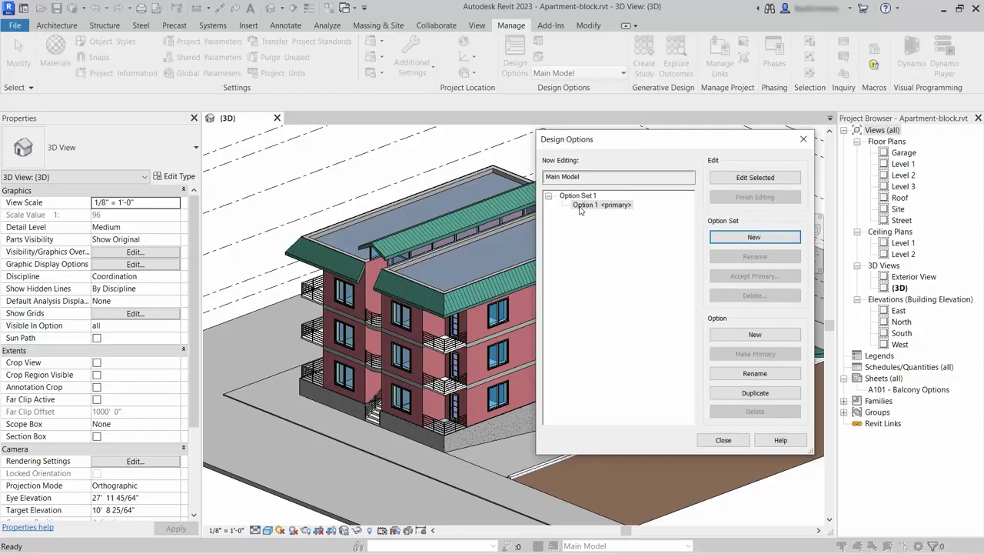
{"action": "left_click", "coordinate": [578, 195]}
{"action": "left_click", "coordinate": [754, 256]}
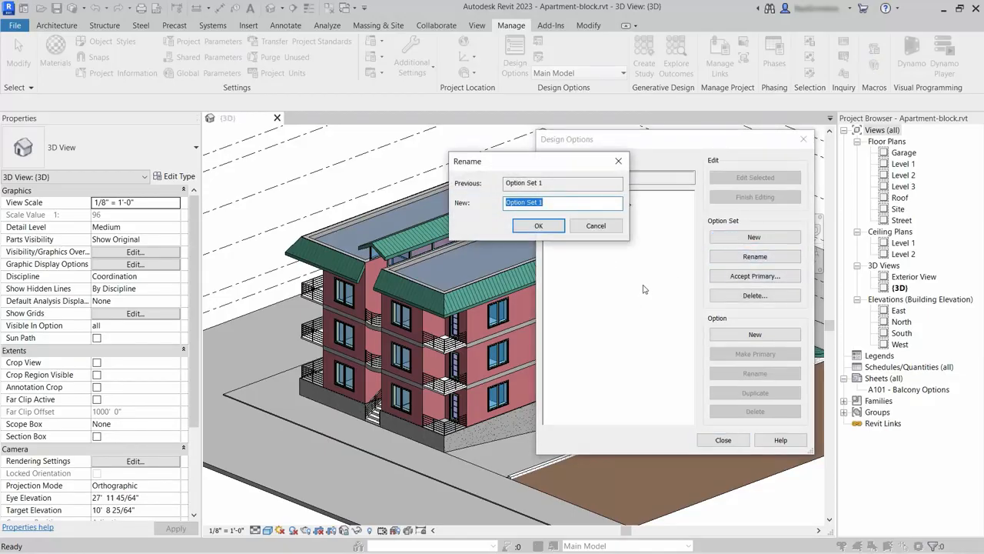
{"action": "type", "text": "Balcony"}
{"action": "left_click", "coordinate": [539, 226]}
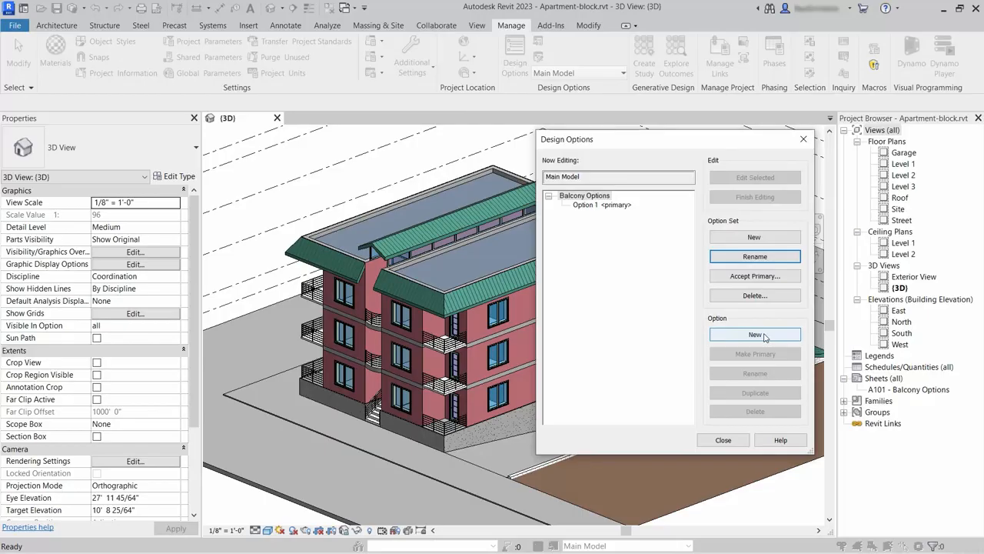
{"action": "left_click", "coordinate": [765, 337]}
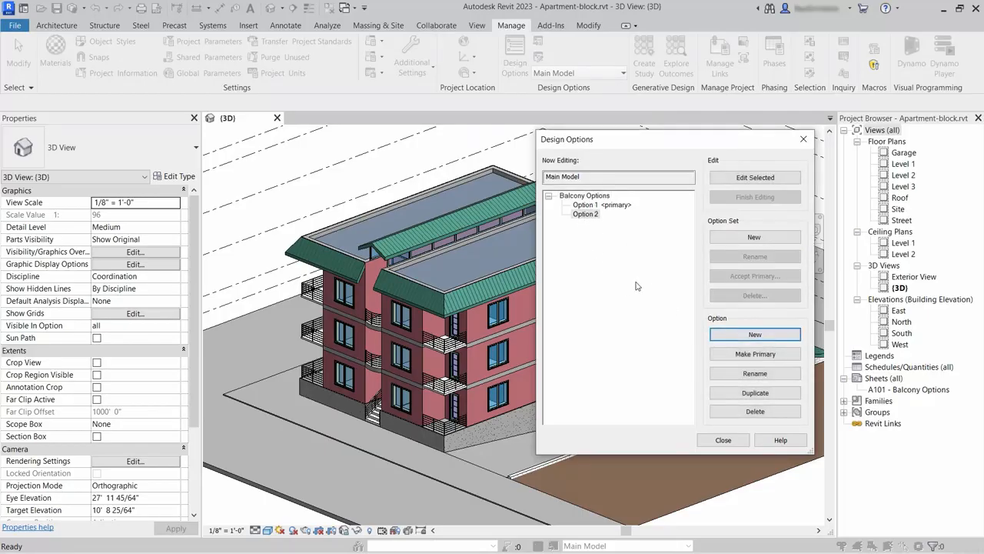
{"action": "left_click", "coordinate": [723, 440]}
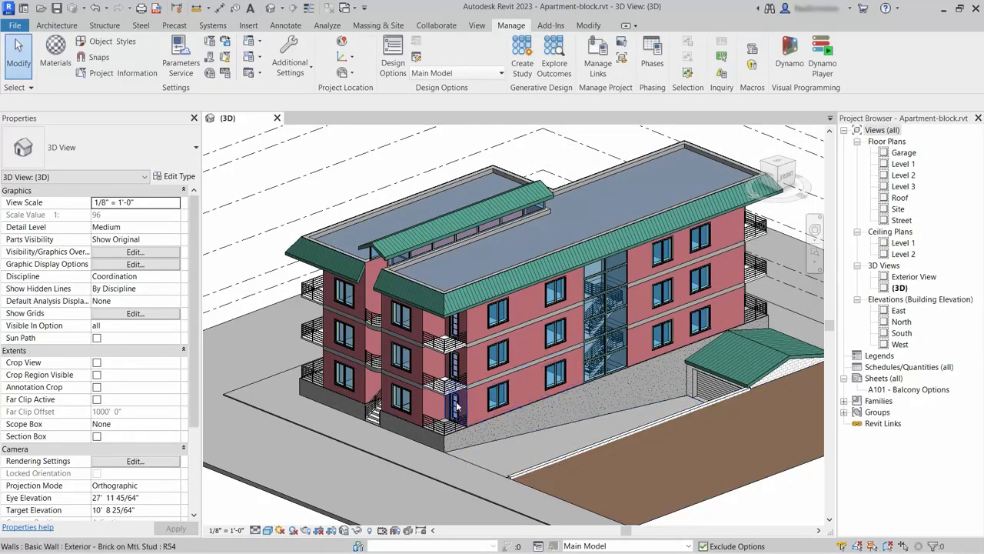
- Select all Balcony Type 1 groups visible in the 3D view and add them to Option 1 and Option 2 of Balcony Options
{"action": "left_click", "coordinate": [452, 348]}
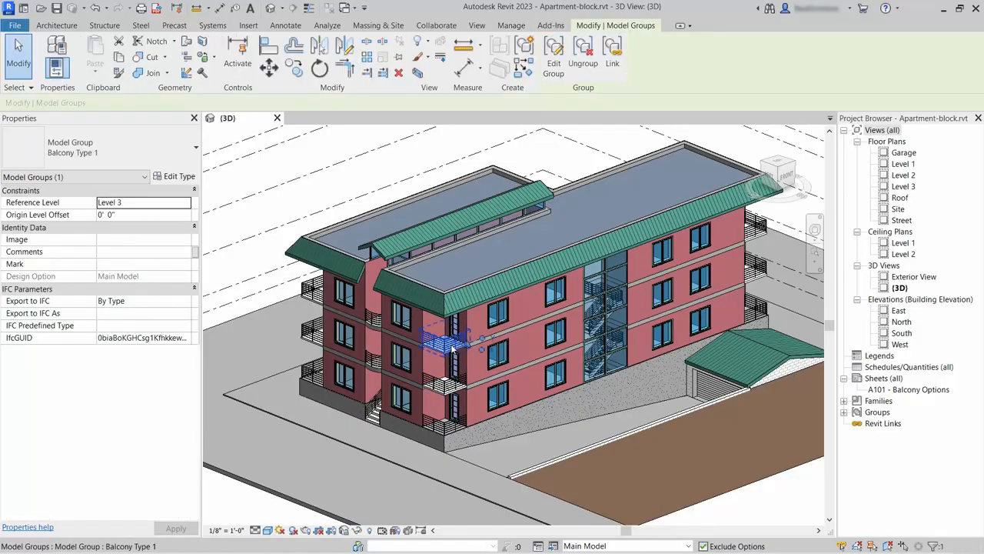
{"action": "right_click", "coordinate": [454, 348]}
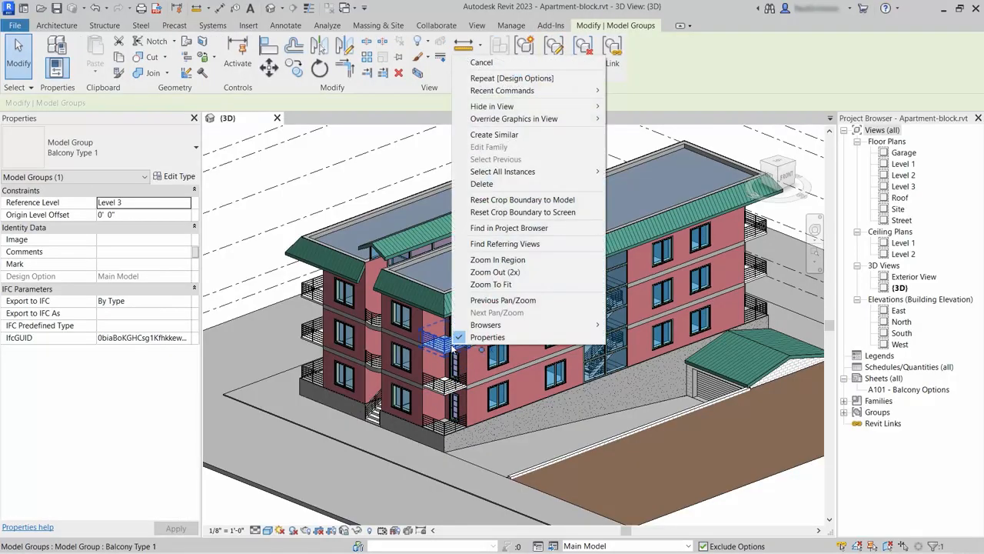
{"action": "mouse_move", "coordinate": [595, 175]}
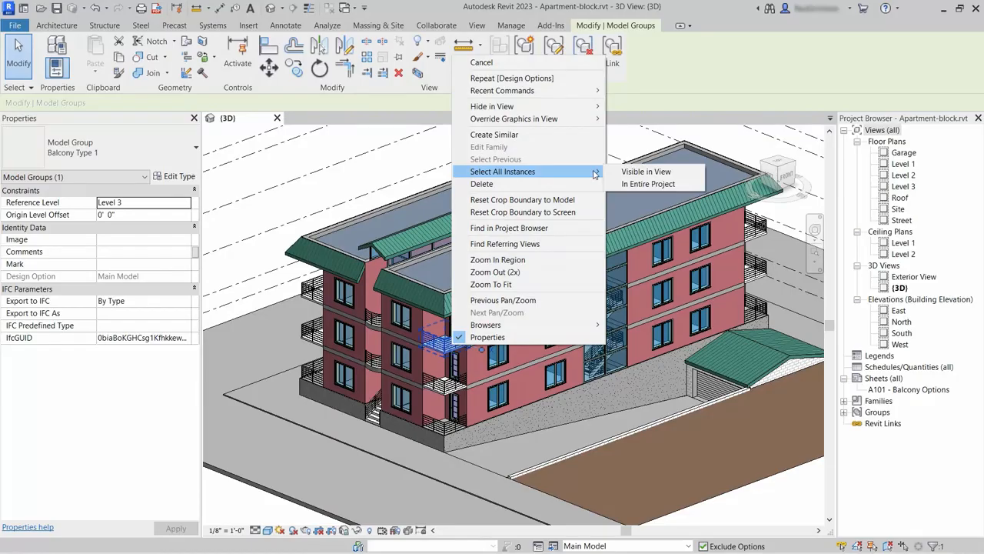
{"action": "left_click", "coordinate": [650, 172]}
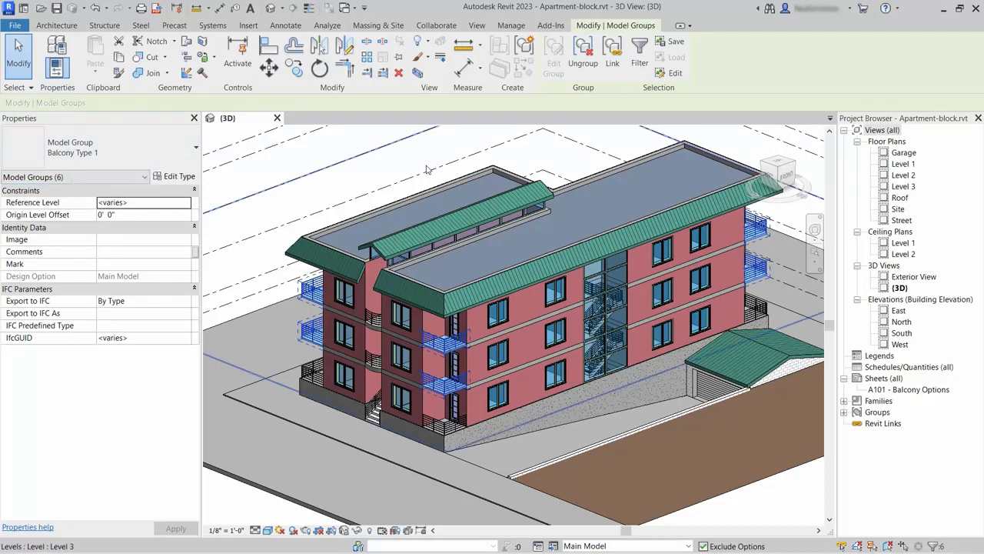
{"action": "left_click", "coordinate": [553, 546]}
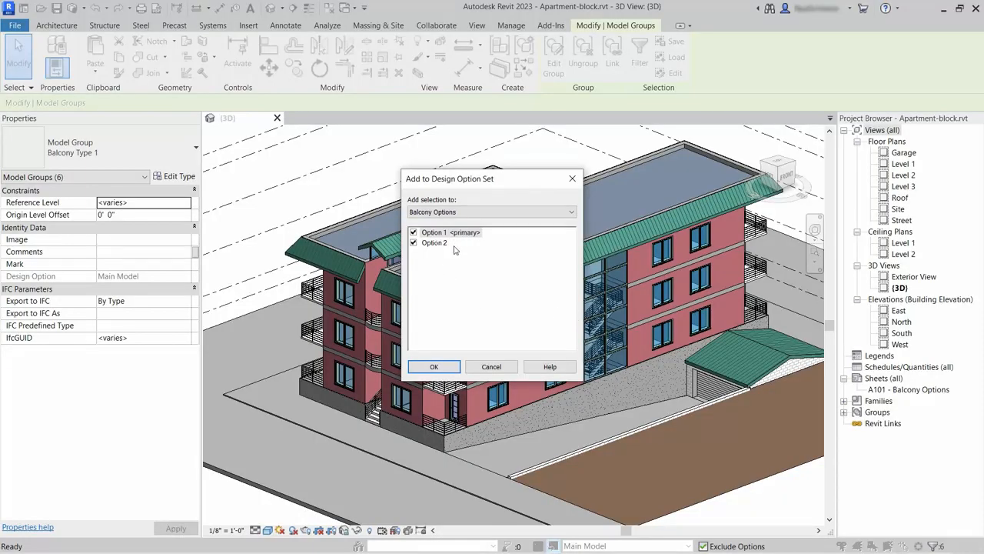
{"action": "left_click", "coordinate": [434, 367]}
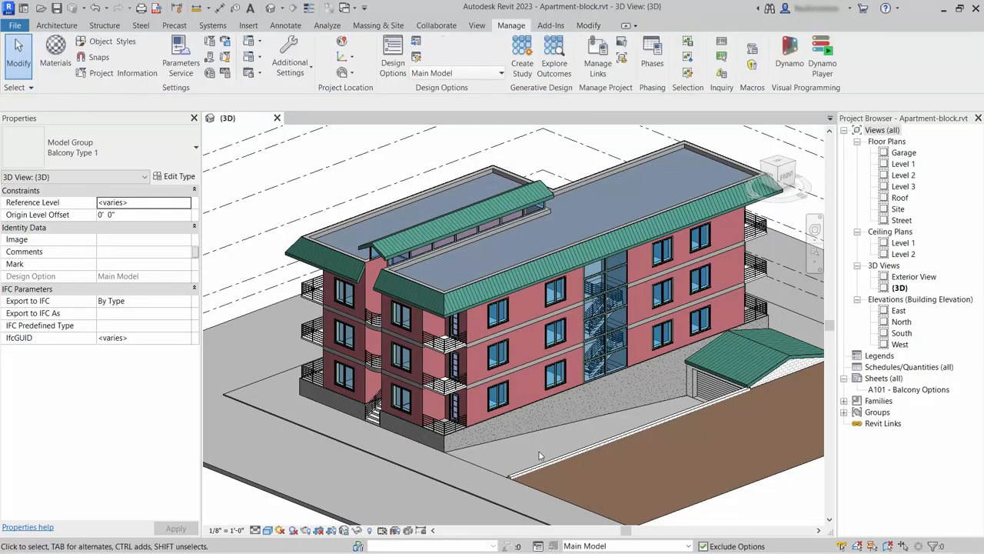
{"action": "key", "text": "Escape"}
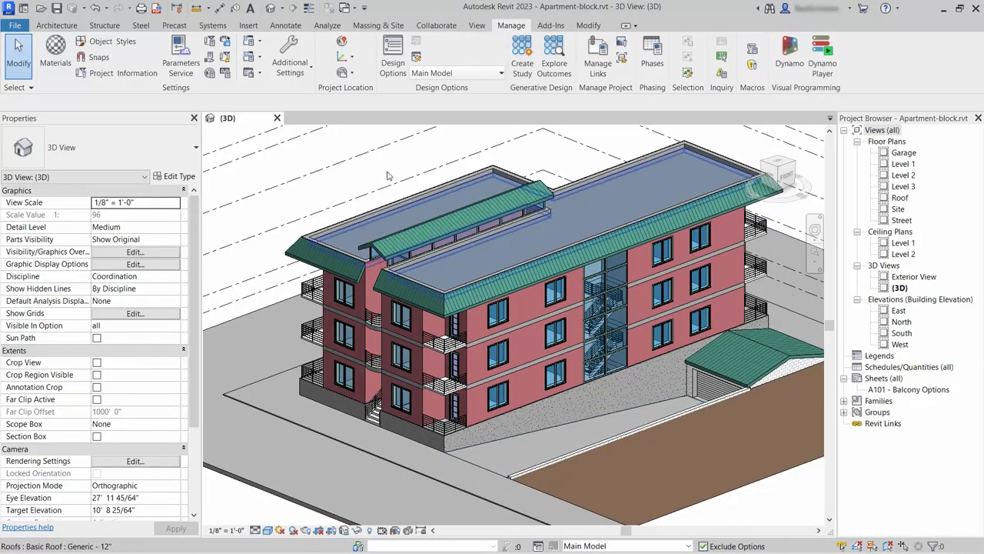
- Make Option 2 the active design option and change its six balcony groups to Balcony Type 2
{"action": "left_click", "coordinate": [500, 73]}
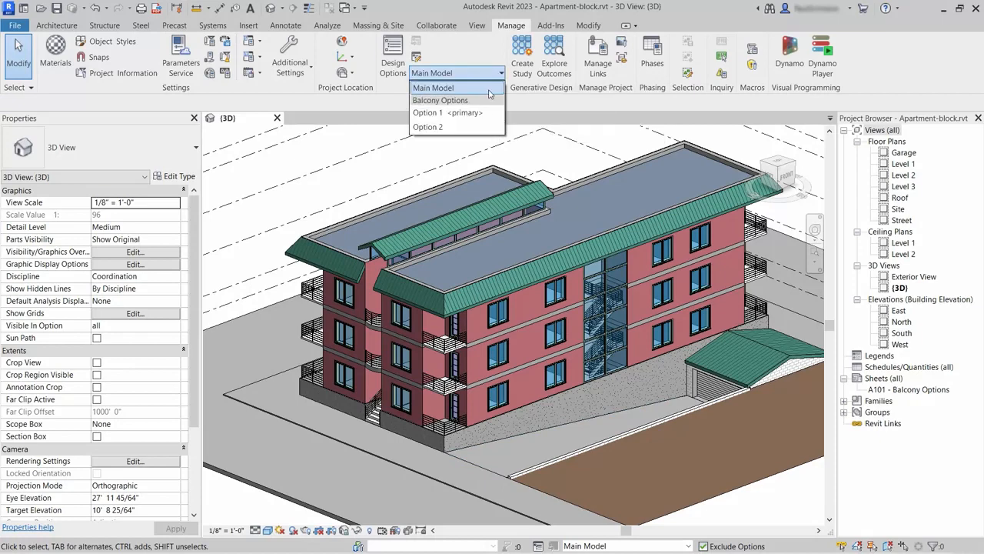
{"action": "left_click", "coordinate": [449, 127]}
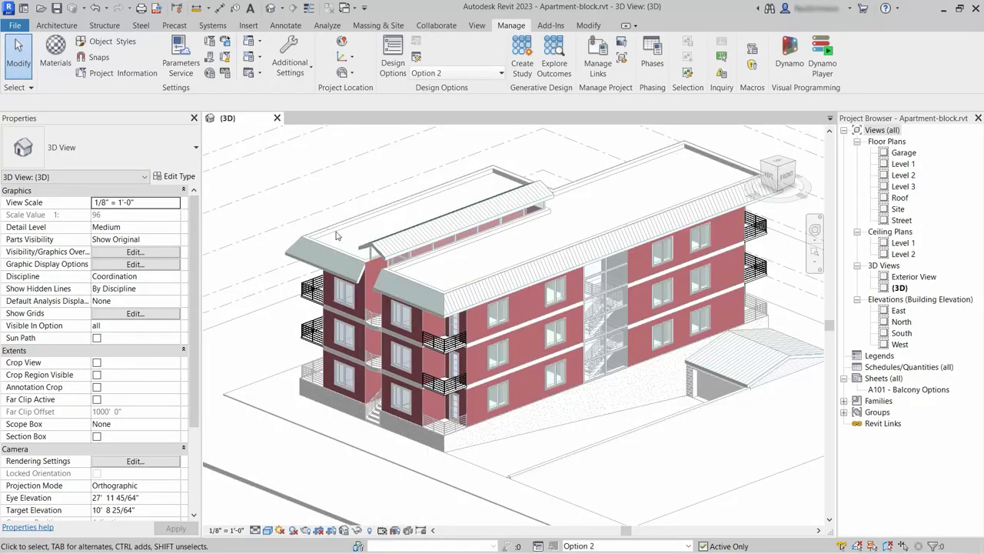
{"action": "left_click", "coordinate": [312, 296]}
{"action": "left_click", "coordinate": [311, 332]}
{"action": "left_click_drag", "start_coordinate": [245, 459], "coordinate": [797, 135]}
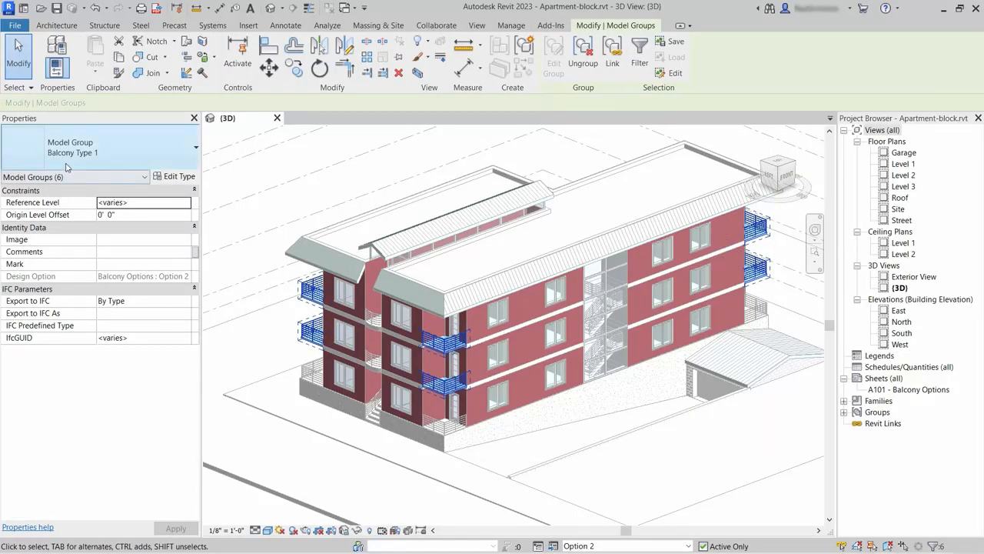
{"action": "left_click", "coordinate": [180, 154]}
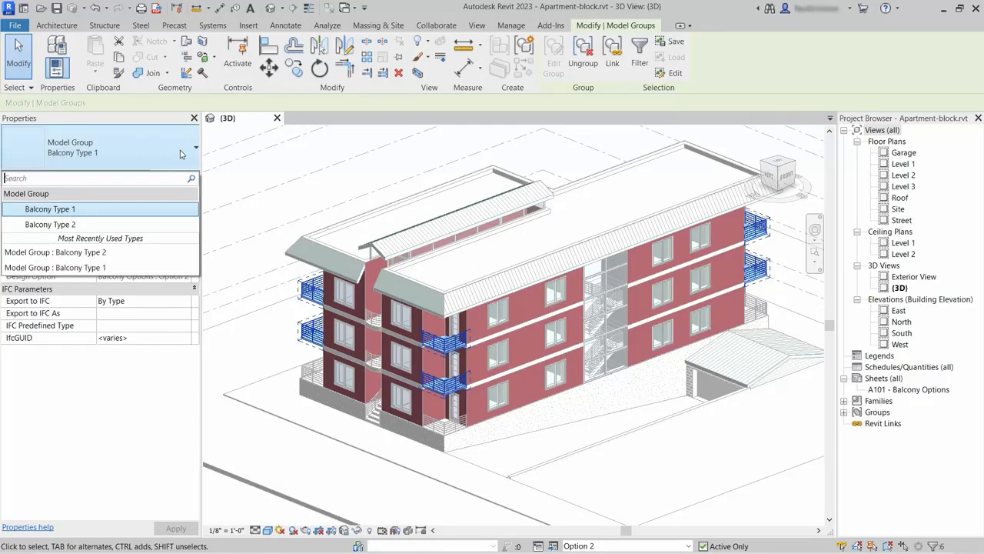
{"action": "left_click", "coordinate": [113, 224]}
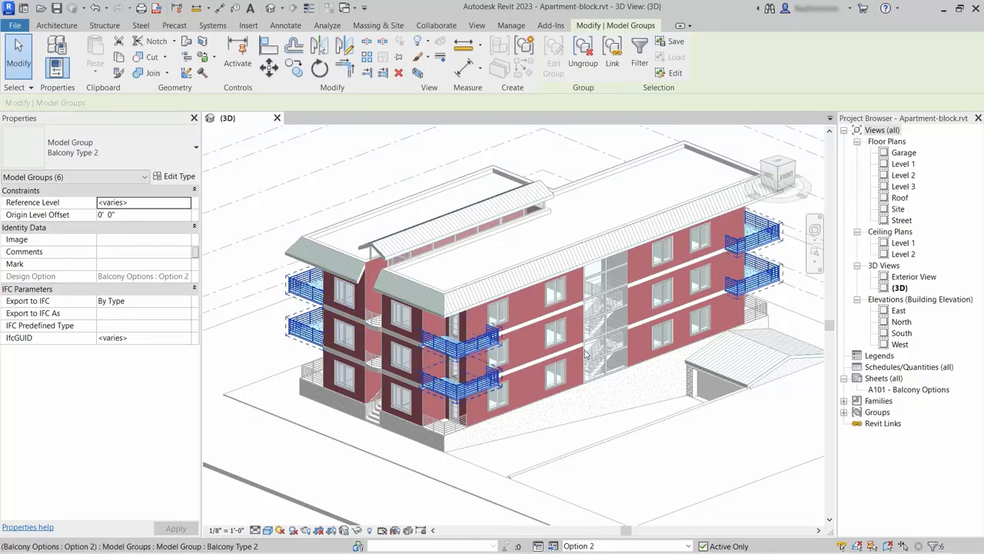
{"action": "left_click", "coordinate": [364, 176]}
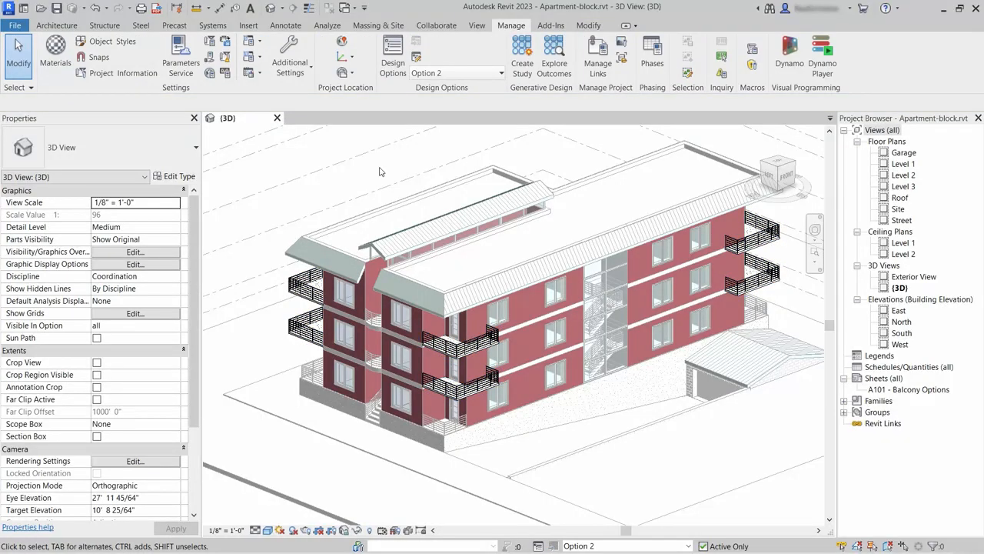
- Compare the two balcony designs in the 3D view by activating Option 1 and Option 2 in turn
{"action": "left_click", "coordinate": [498, 73]}
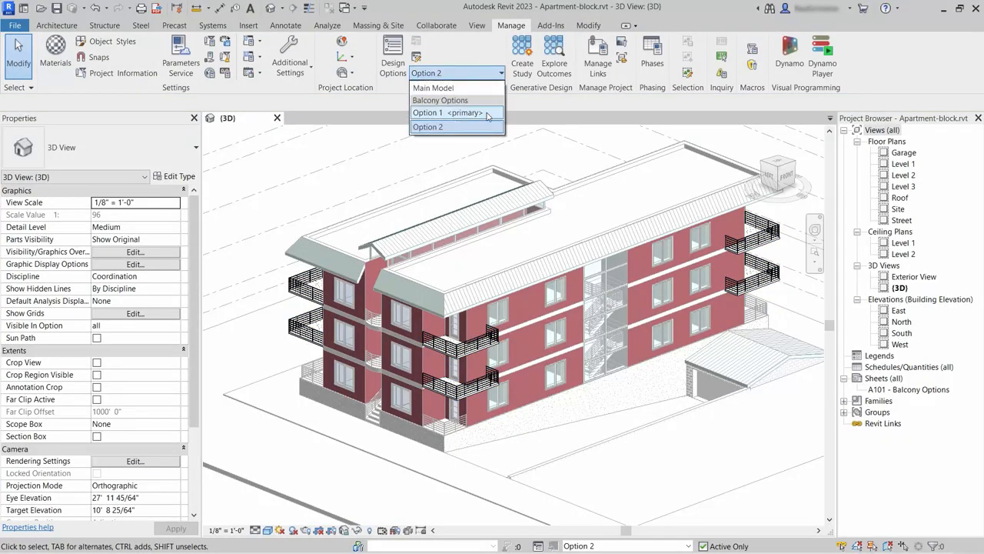
{"action": "left_click", "coordinate": [449, 113]}
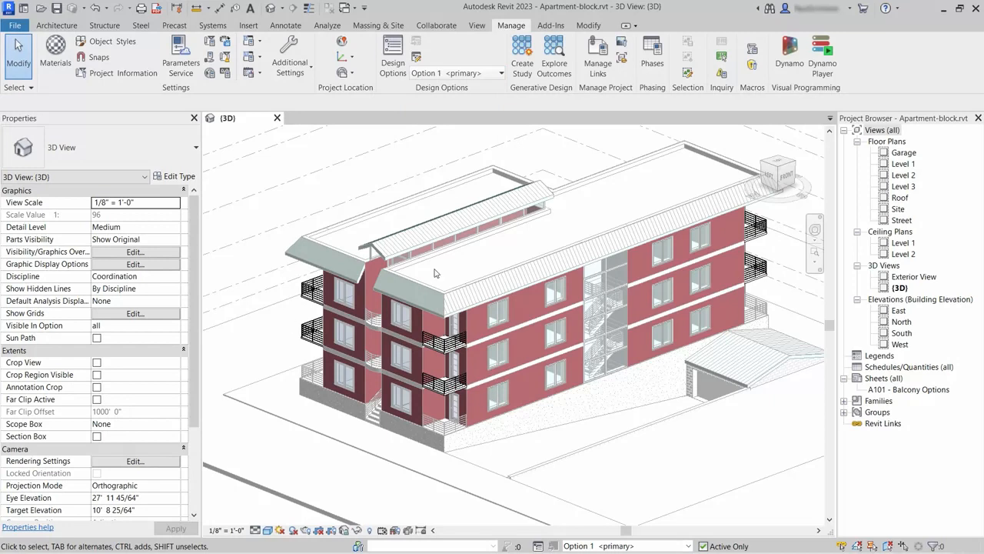
{"action": "left_click", "coordinate": [498, 73]}
{"action": "left_click", "coordinate": [473, 128]}
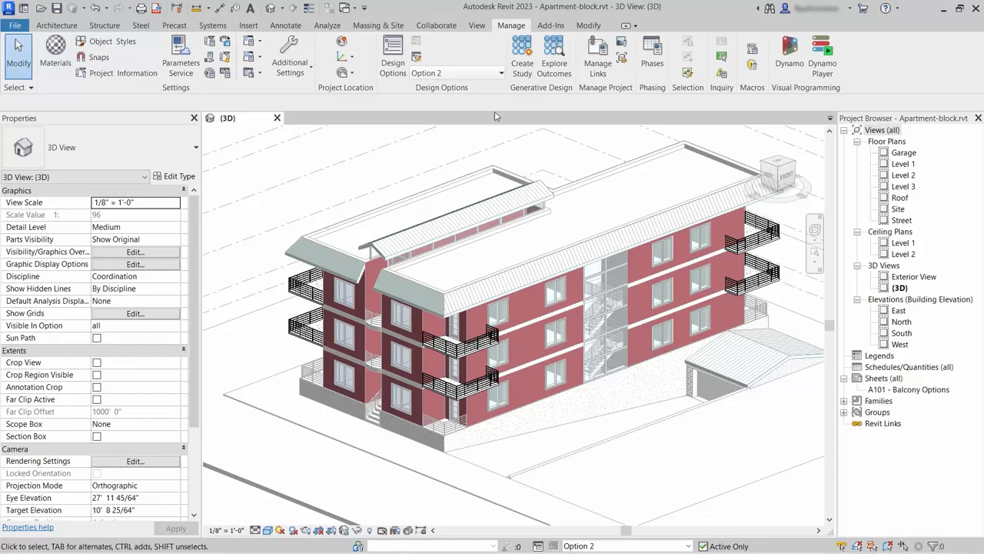
- Leave design option editing by setting the active option back to Main Model
{"action": "left_click", "coordinate": [500, 74]}
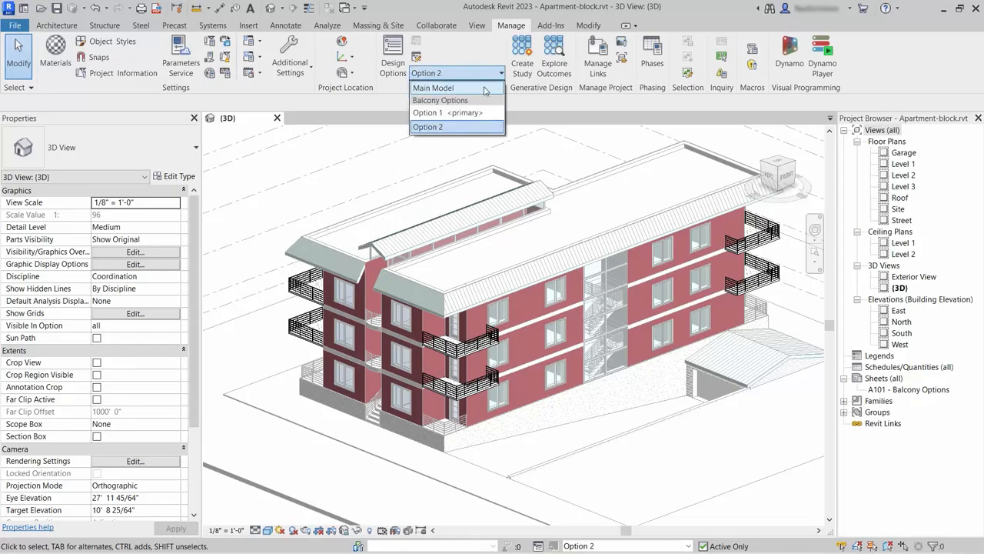
{"action": "left_click", "coordinate": [485, 88]}
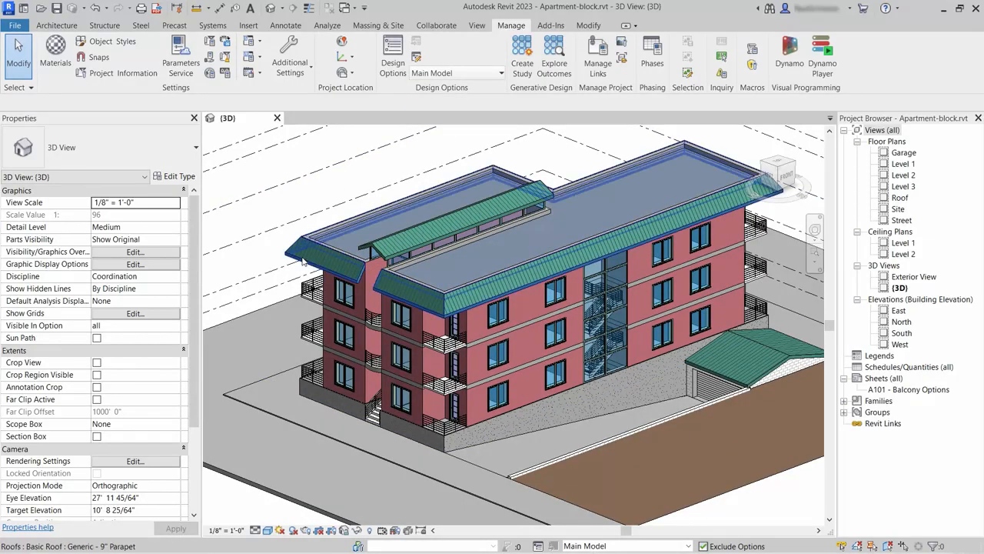
{"action": "left_click", "coordinate": [496, 77]}
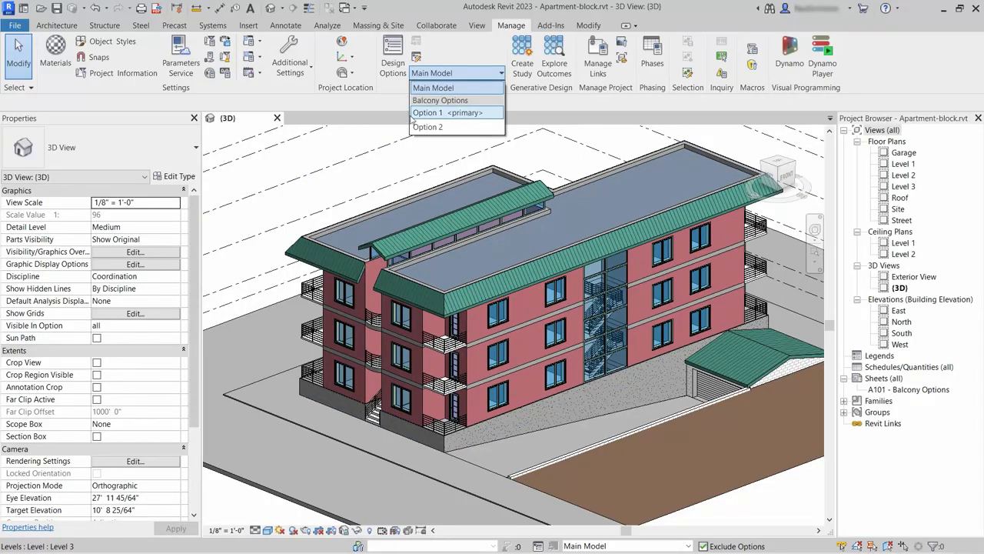
{"action": "left_click", "coordinate": [353, 143]}
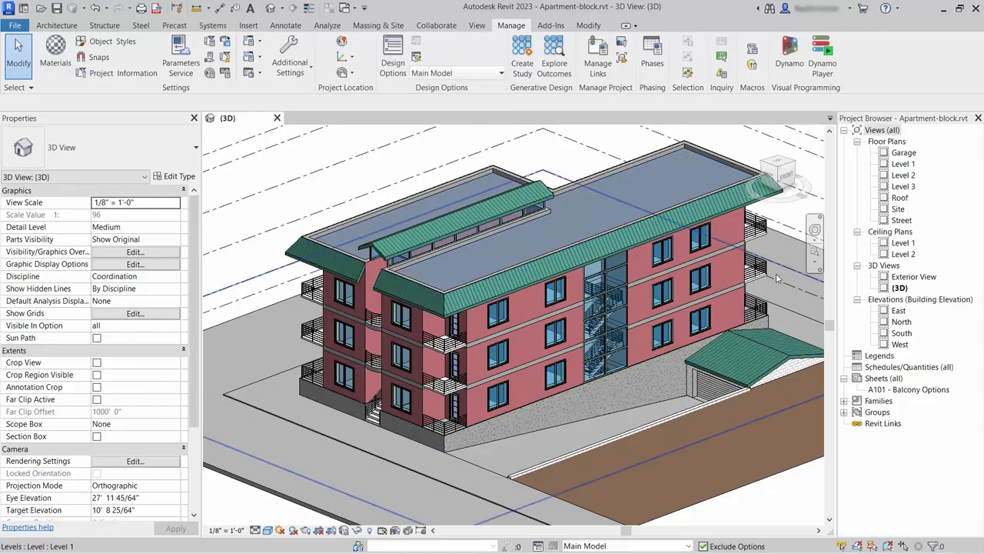
- Open the Level 2 floor plan, the West elevation and the Exterior View to review the balconies in each
{"action": "double_click", "coordinate": [903, 177]}
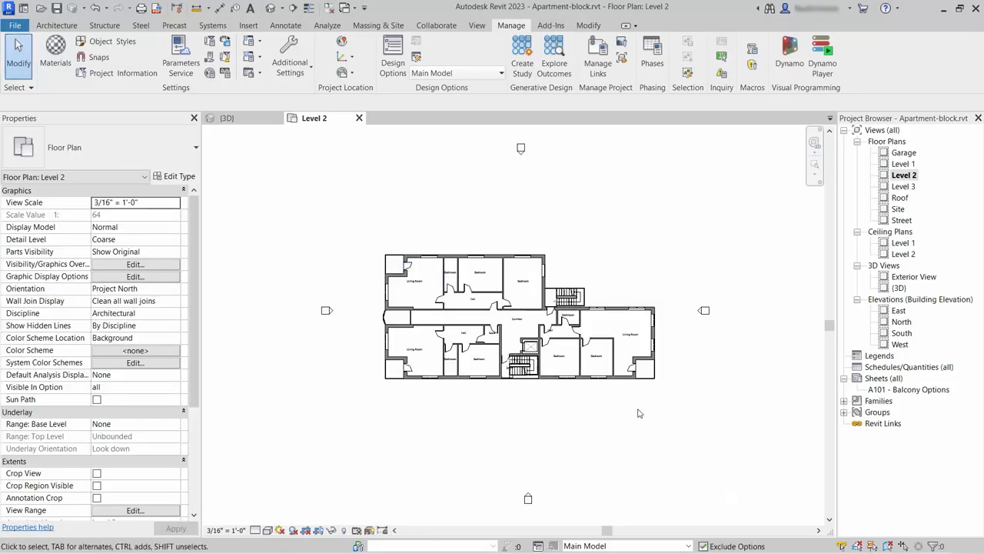
{"action": "double_click", "coordinate": [899, 344]}
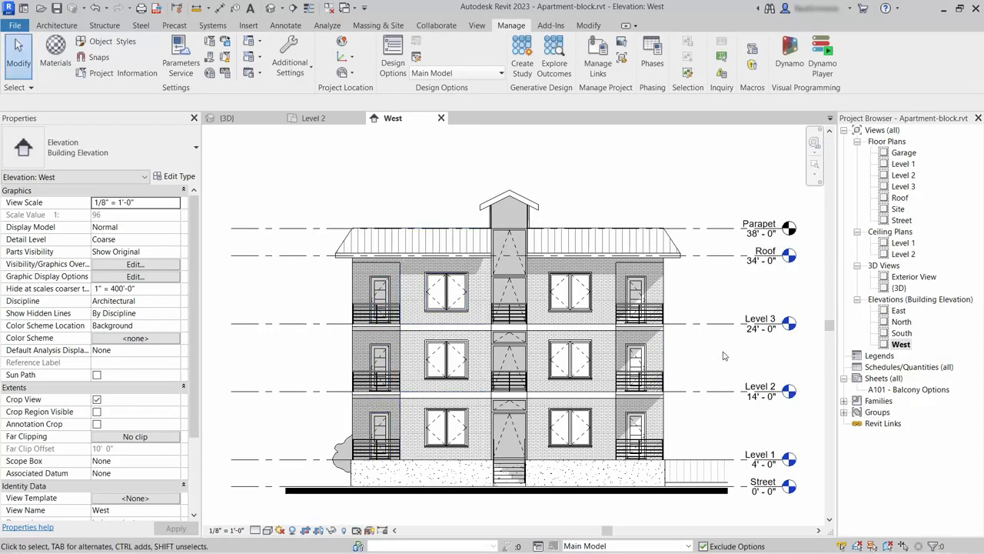
{"action": "double_click", "coordinate": [913, 277]}
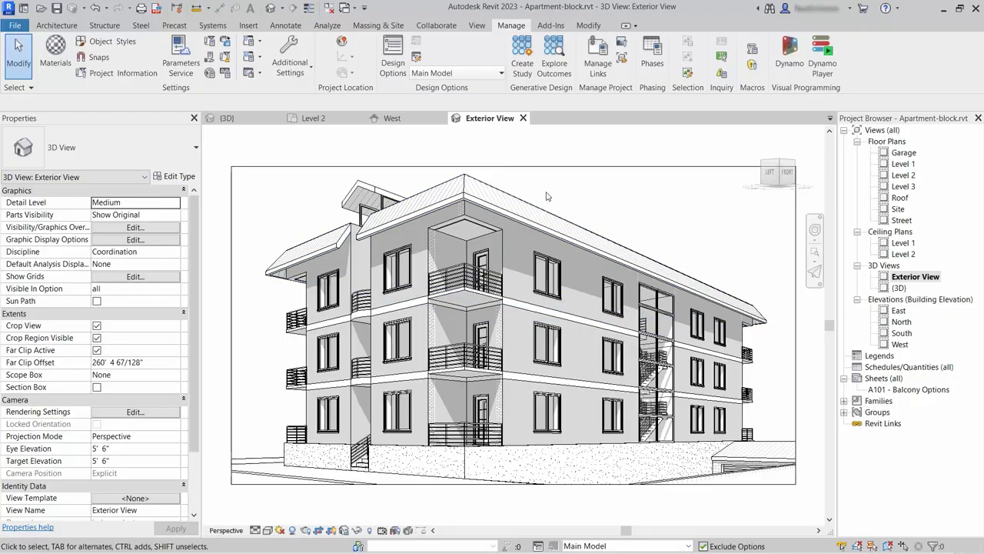
- Duplicate the Level 2 floor plan view with detailing
{"action": "left_click", "coordinate": [313, 120]}
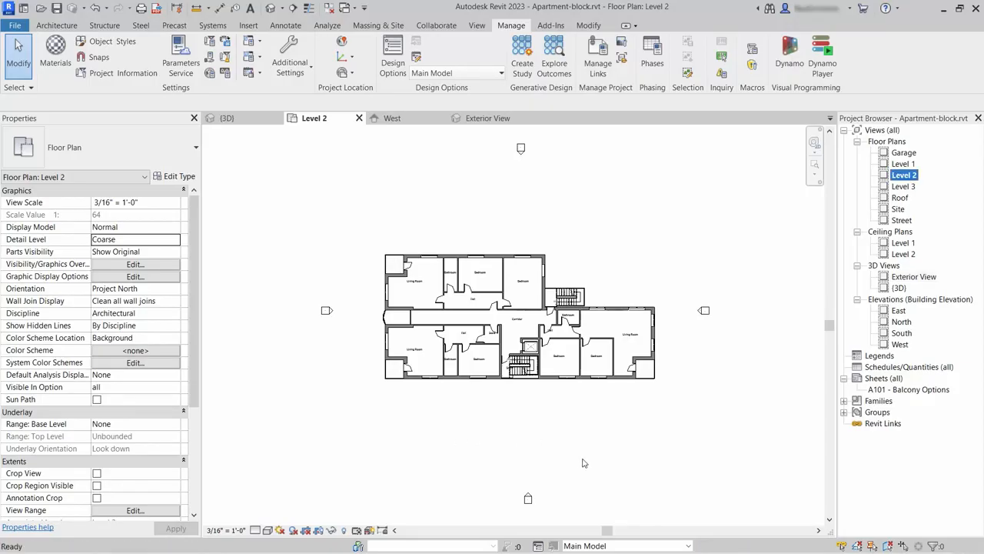
{"action": "left_click", "coordinate": [477, 26]}
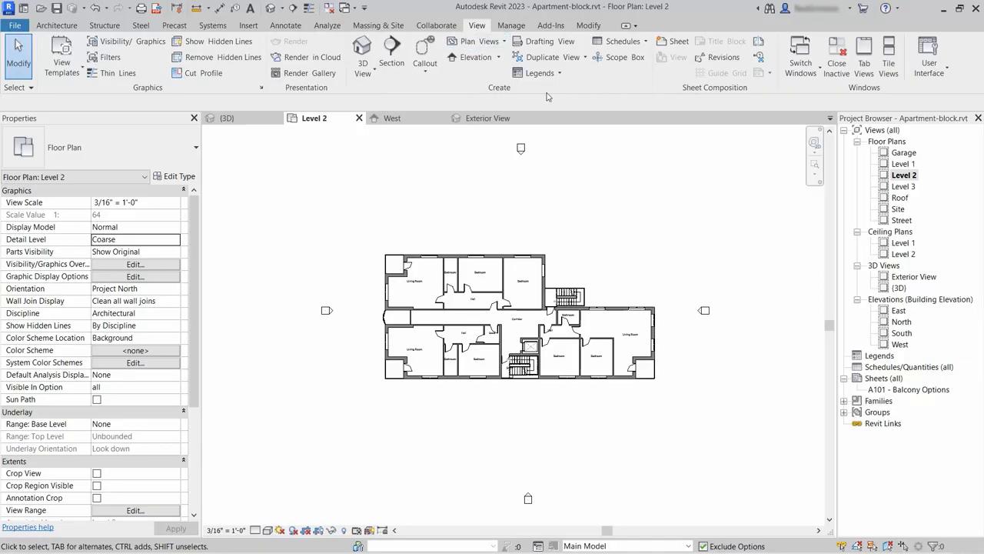
{"action": "left_click", "coordinate": [586, 57]}
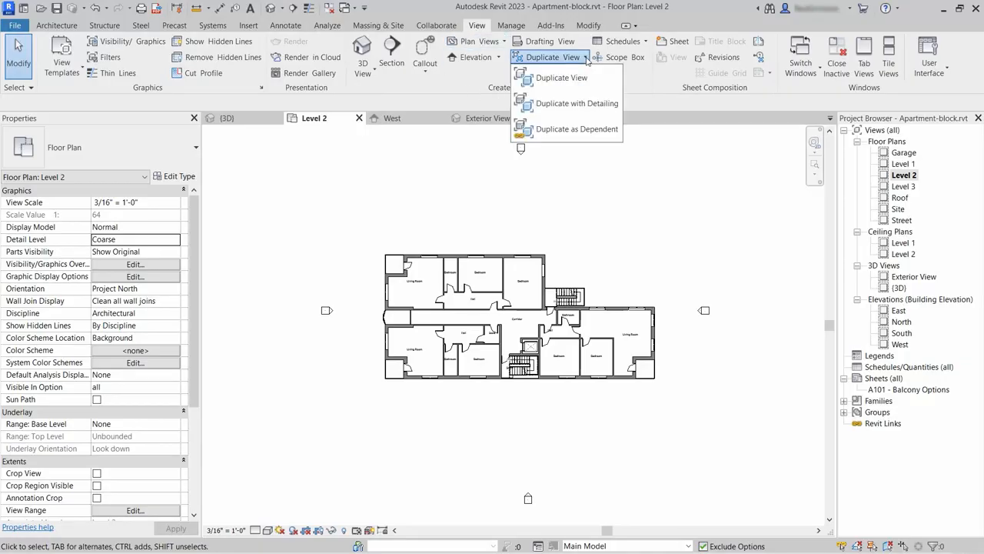
{"action": "left_click", "coordinate": [573, 105]}
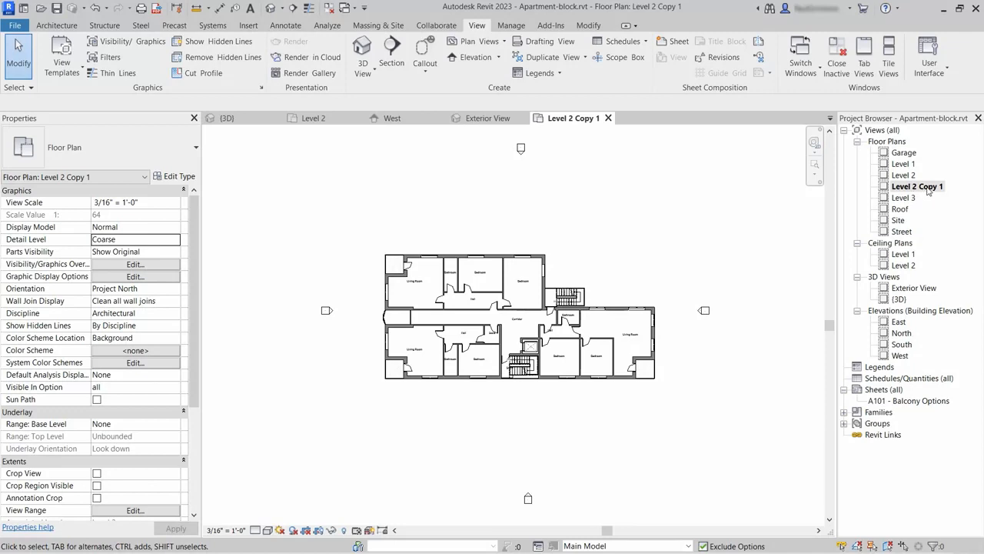
- Rename the duplicated Level 2 floor plan view as Level 2 Balcony Opt 1
{"action": "right_click", "coordinate": [928, 192]}
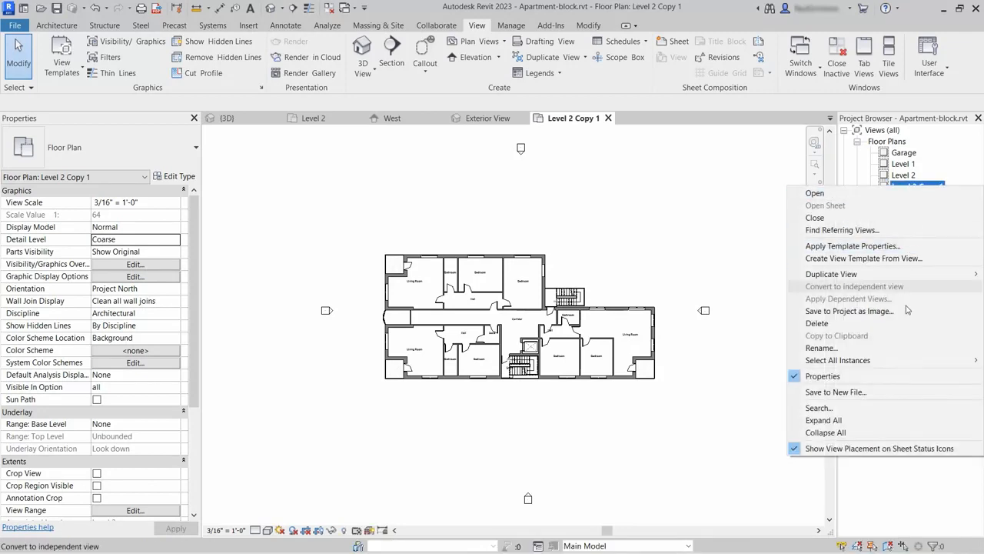
{"action": "left_click", "coordinate": [899, 350]}
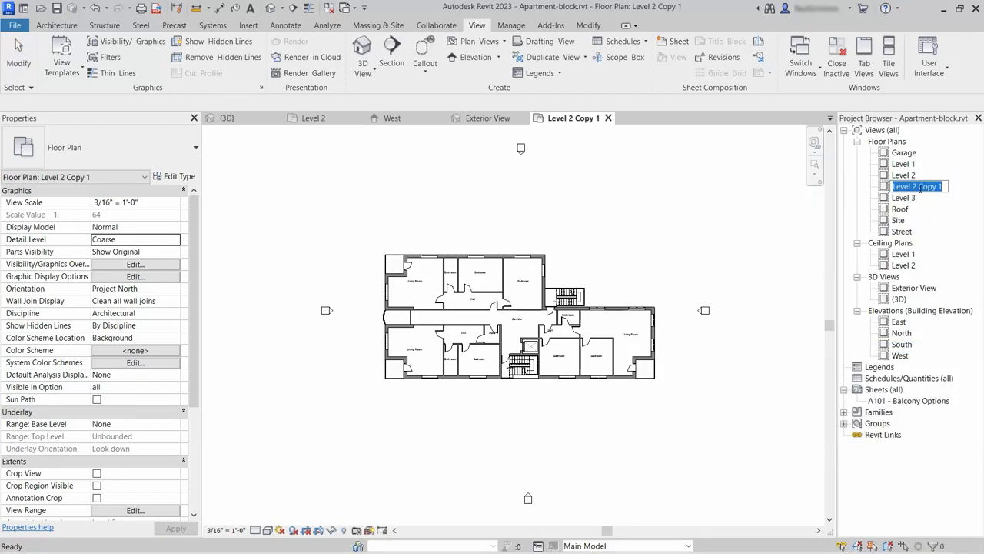
{"action": "left_click_drag", "start_coordinate": [917, 186], "coordinate": [949, 186]}
{"action": "type", "text": "Balcony Opt 1"}
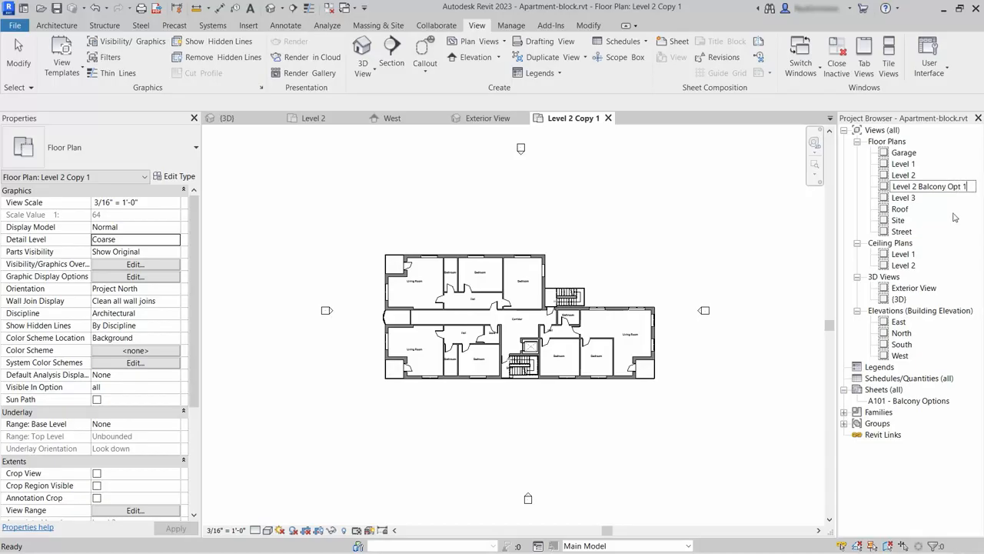
{"action": "key", "text": "Return"}
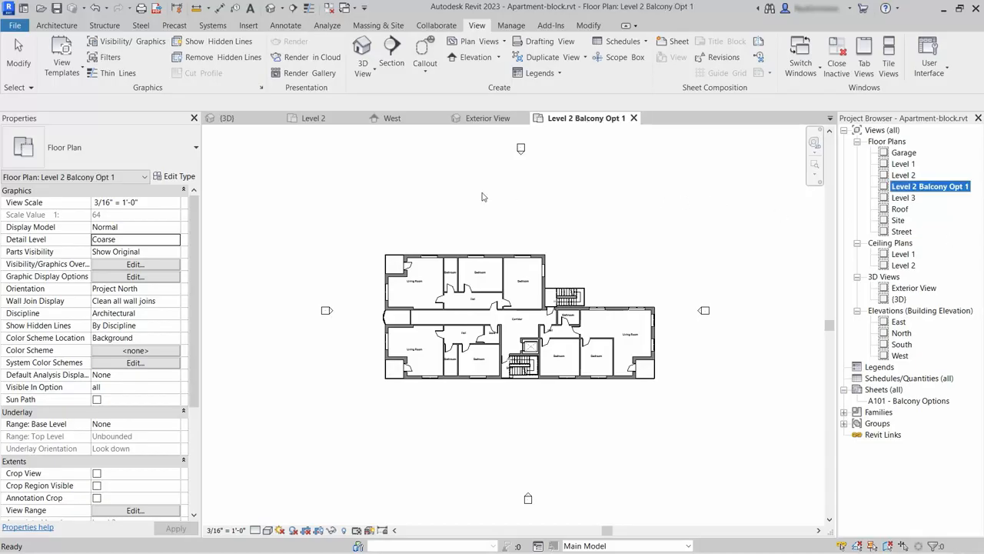
- Set the Level 2 Balcony Opt 1 view scale to 1/8" = 1'-0" and hide the elevation marker category in this view
{"action": "left_click", "coordinate": [232, 530]}
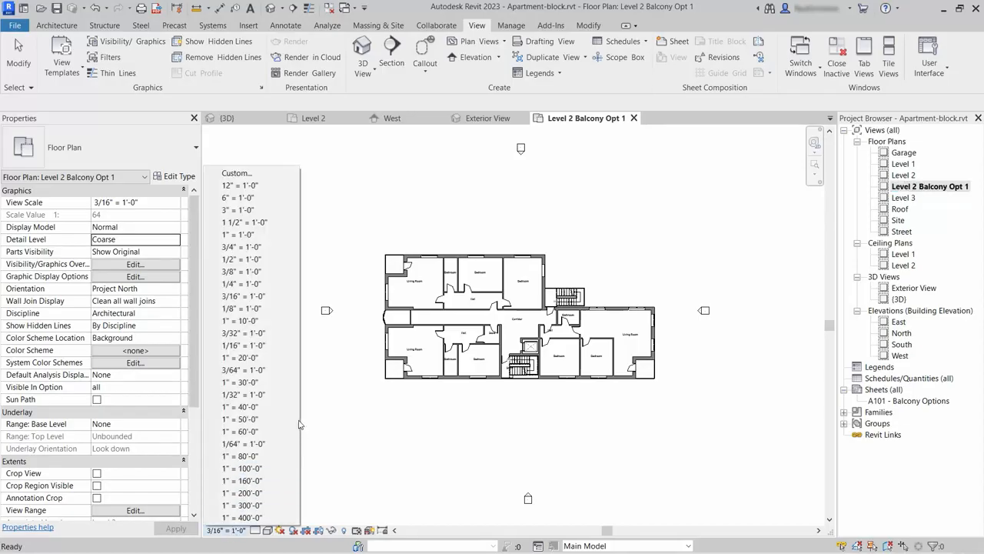
{"action": "left_click", "coordinate": [269, 311]}
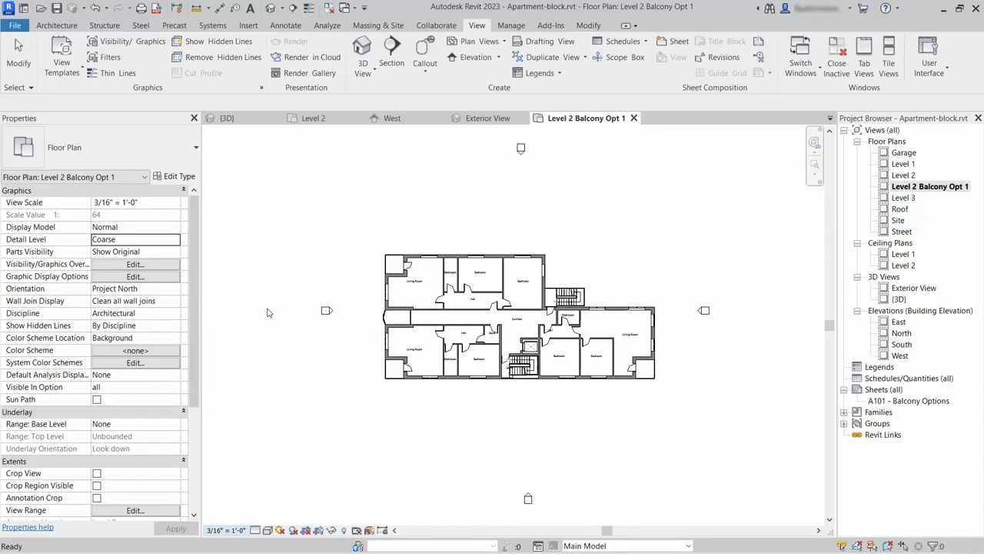
{"action": "left_click", "coordinate": [522, 148]}
{"action": "right_click", "coordinate": [541, 170]}
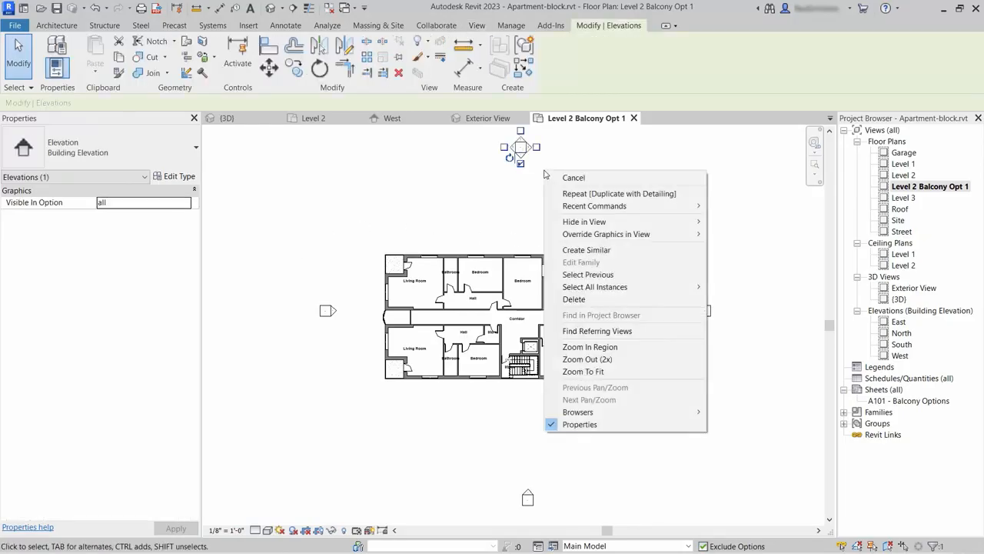
{"action": "mouse_move", "coordinate": [658, 223]}
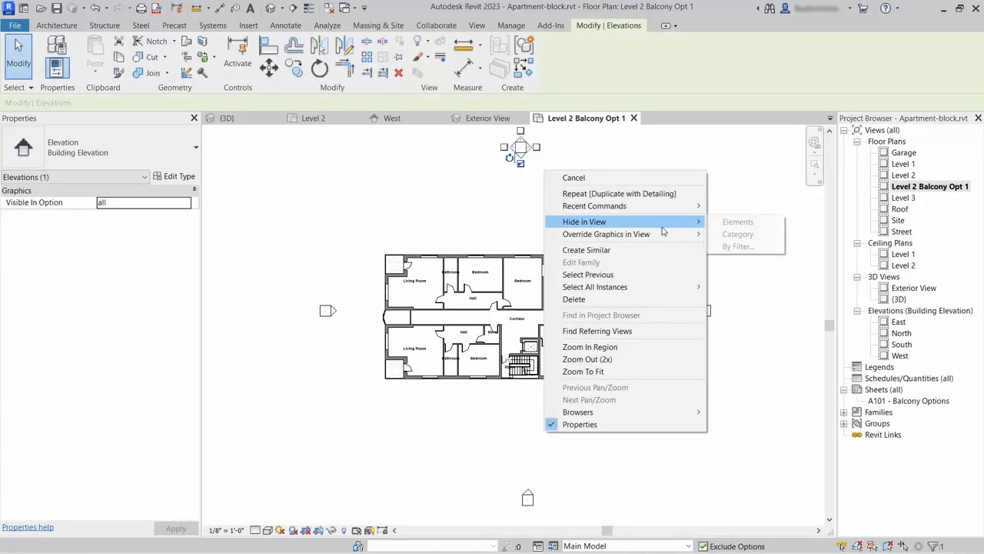
{"action": "left_click", "coordinate": [743, 235]}
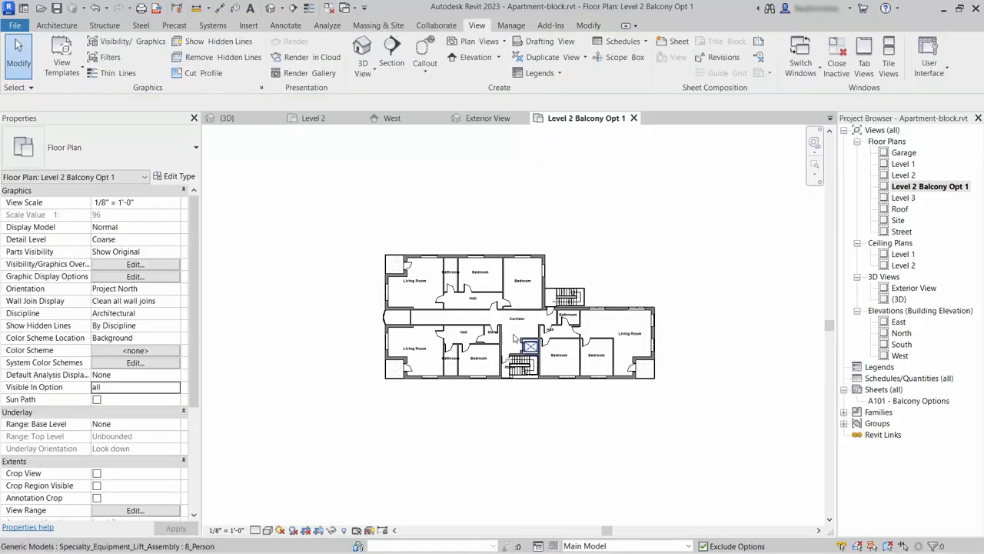
- Preview the Option 2 balconies in the Level 2 Balcony Opt 1 plan by activating Option 2, and return to Main Model
{"action": "scroll", "coordinate": [484, 312], "scroll_direction": "up", "scroll_amount": 3}
{"action": "scroll", "coordinate": [480, 317], "scroll_direction": "up", "scroll_amount": 1}
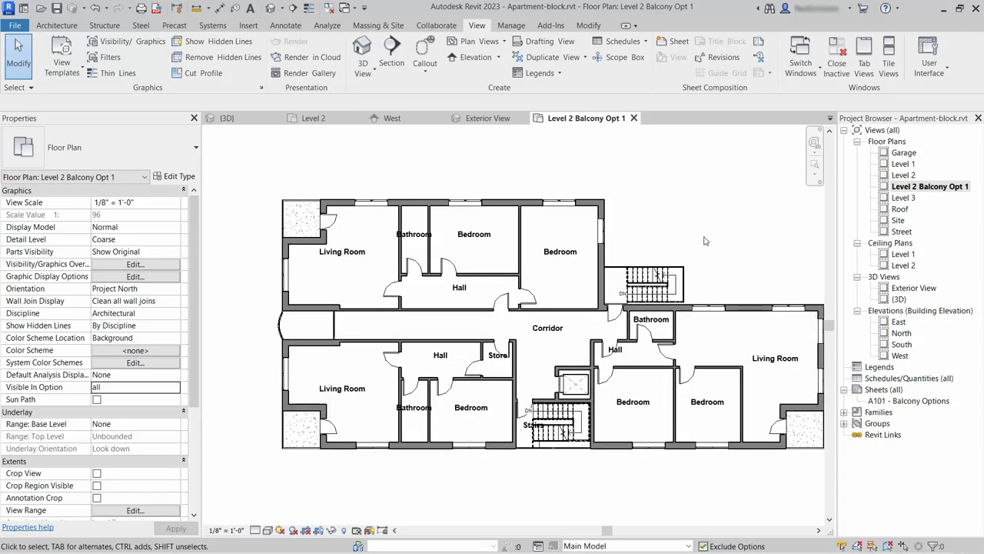
{"action": "middle_click_drag", "start_coordinate": [698, 218], "coordinate": [678, 220]}
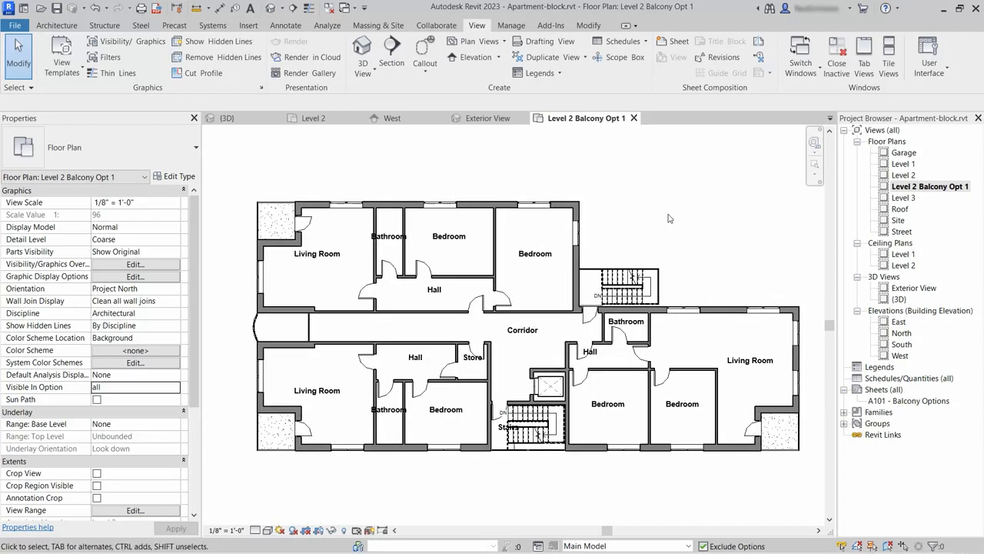
{"action": "left_click", "coordinate": [650, 546]}
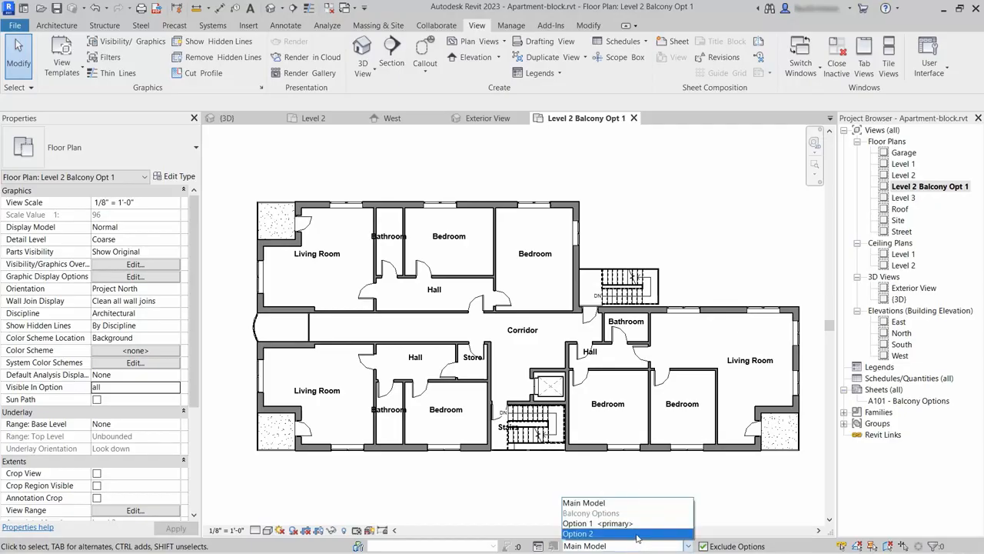
{"action": "left_click", "coordinate": [637, 534]}
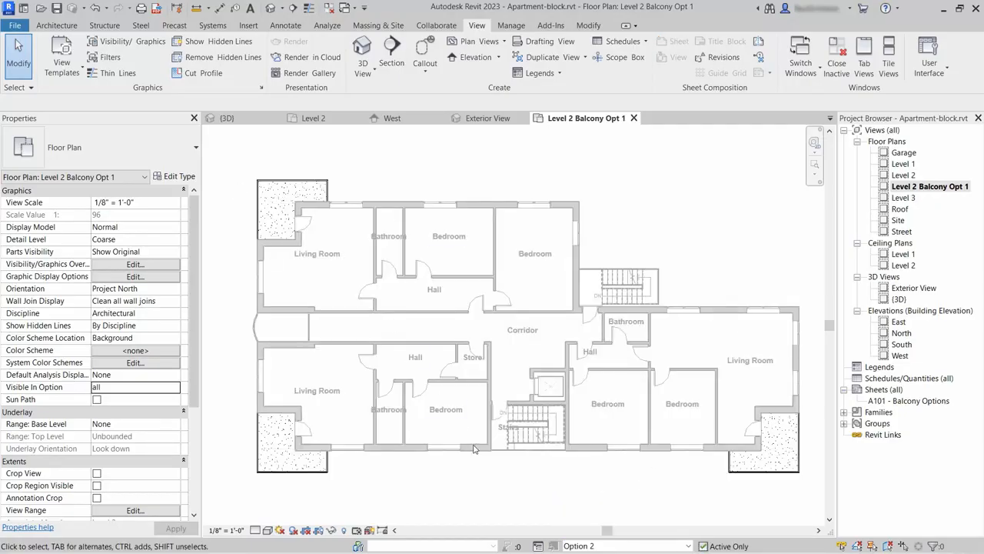
{"action": "left_click", "coordinate": [604, 547]}
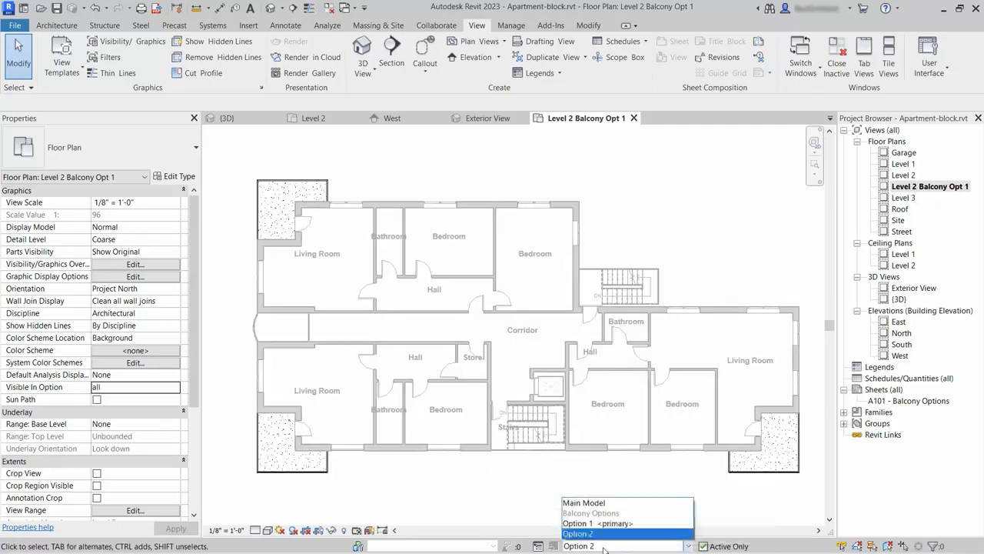
{"action": "left_click", "coordinate": [612, 500]}
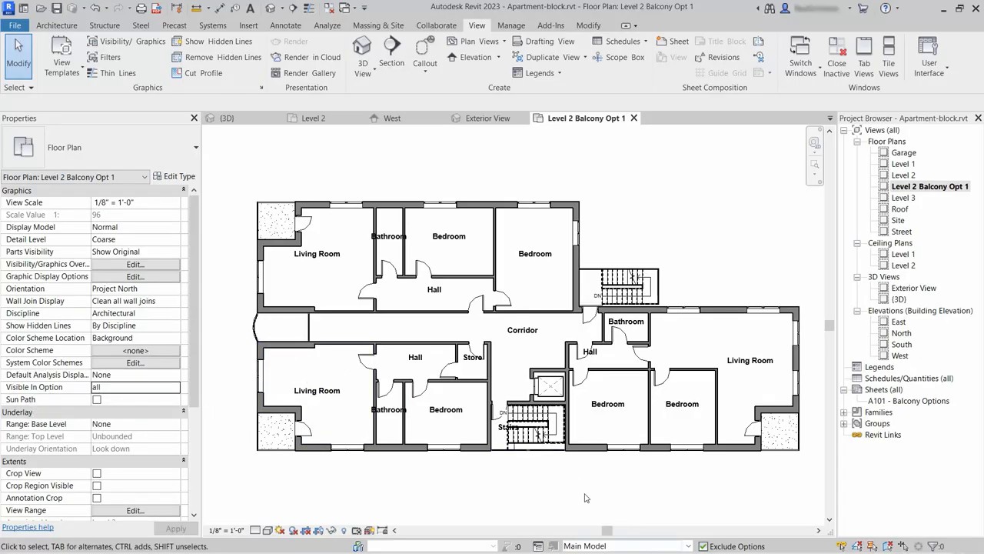
- Set the plan view's Visible In Option to Balcony Options : Option 1 and test it by activating Option 2, returning to Main Model
{"action": "left_click", "coordinate": [176, 390]}
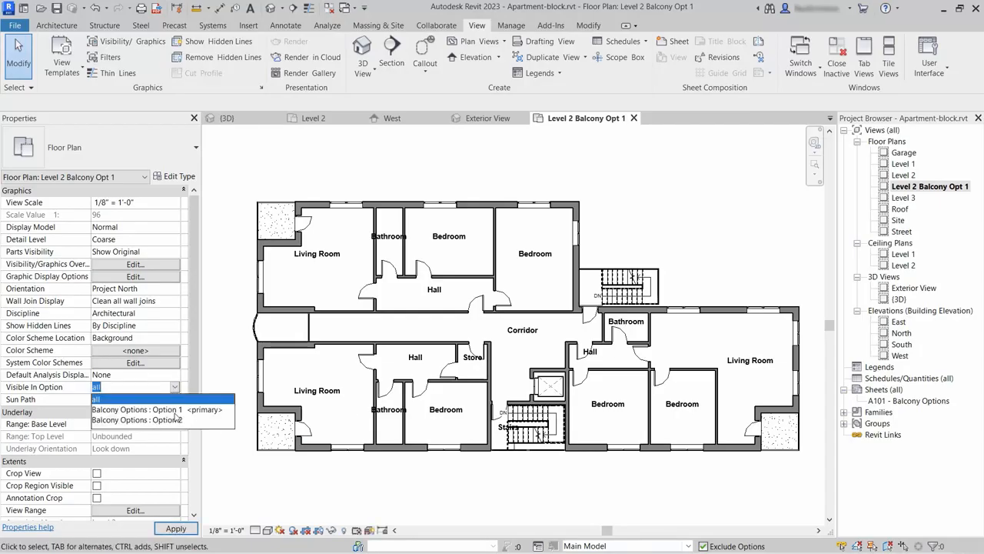
{"action": "left_click", "coordinate": [176, 413]}
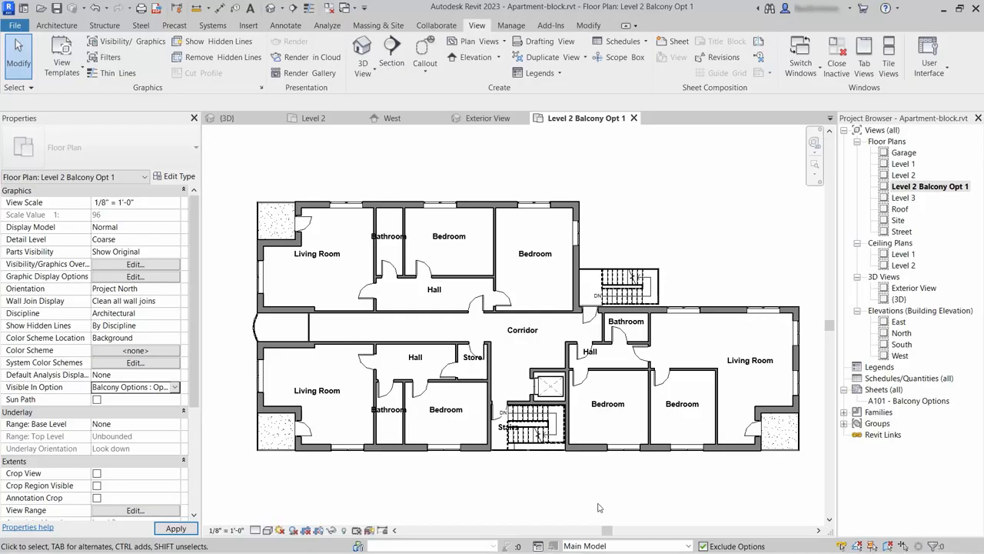
{"action": "left_click", "coordinate": [629, 545]}
{"action": "left_click", "coordinate": [625, 534]}
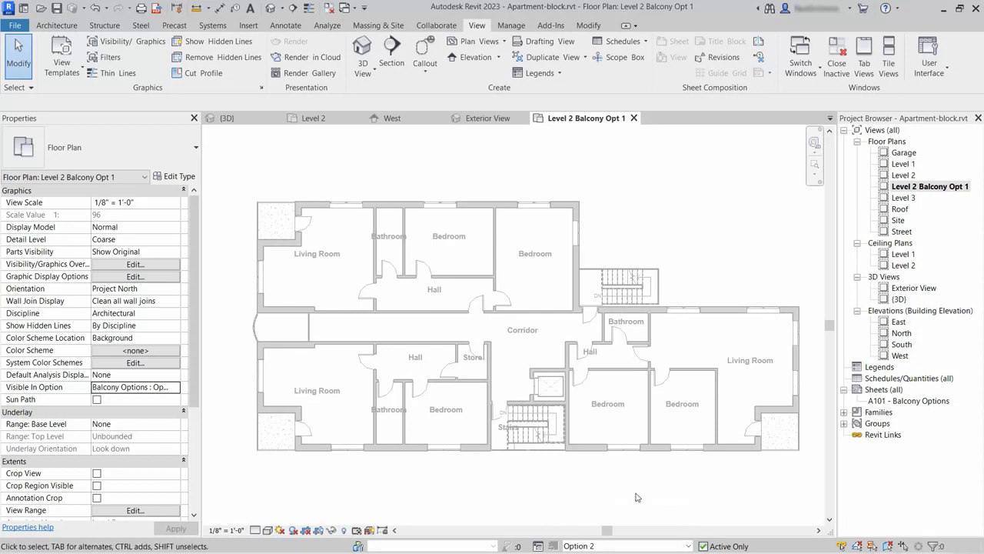
{"action": "left_click", "coordinate": [637, 548]}
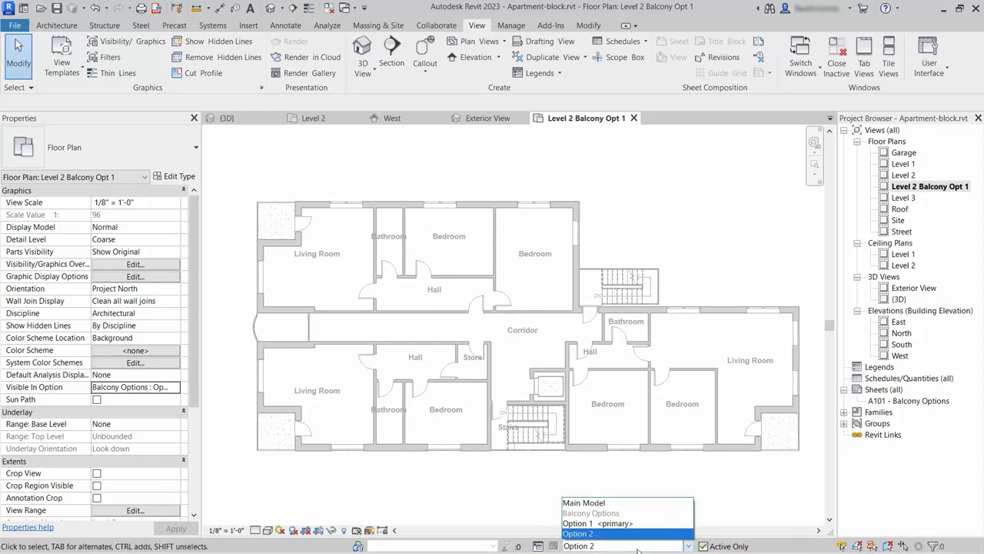
{"action": "left_click", "coordinate": [620, 501]}
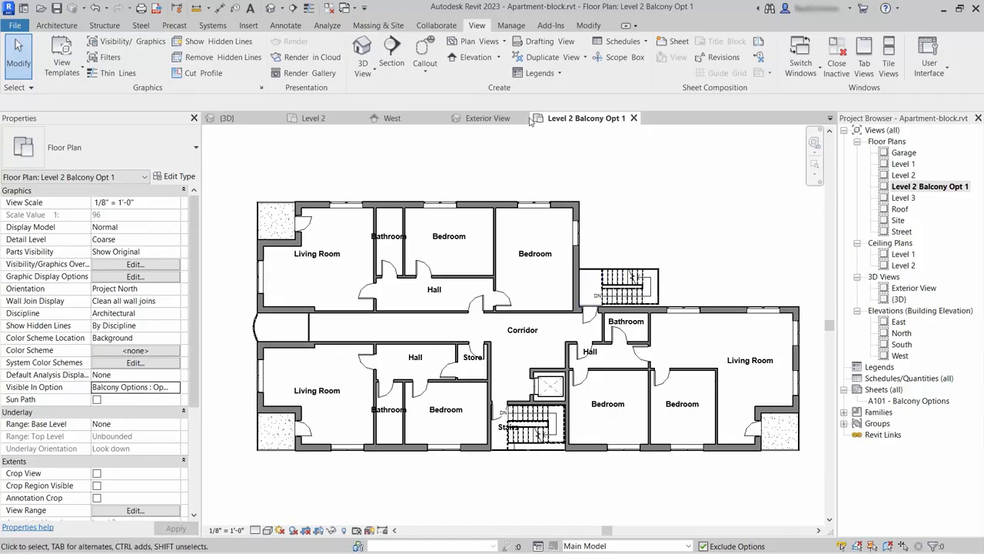
- Duplicate the Level 2 Balcony Opt 1 plan with detailing and name the copy Level 2 Balcony Opt 2
{"action": "left_click", "coordinate": [582, 58]}
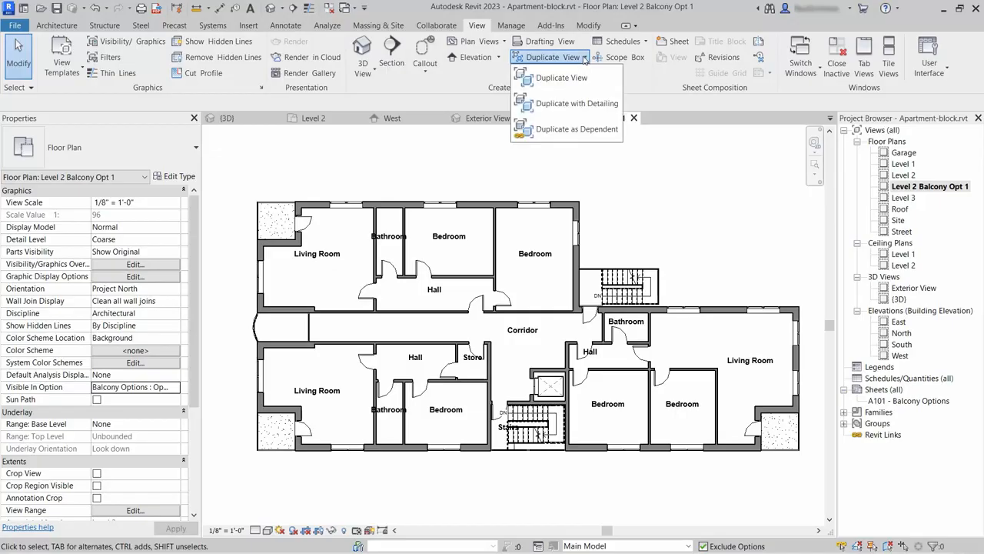
{"action": "left_click", "coordinate": [578, 108]}
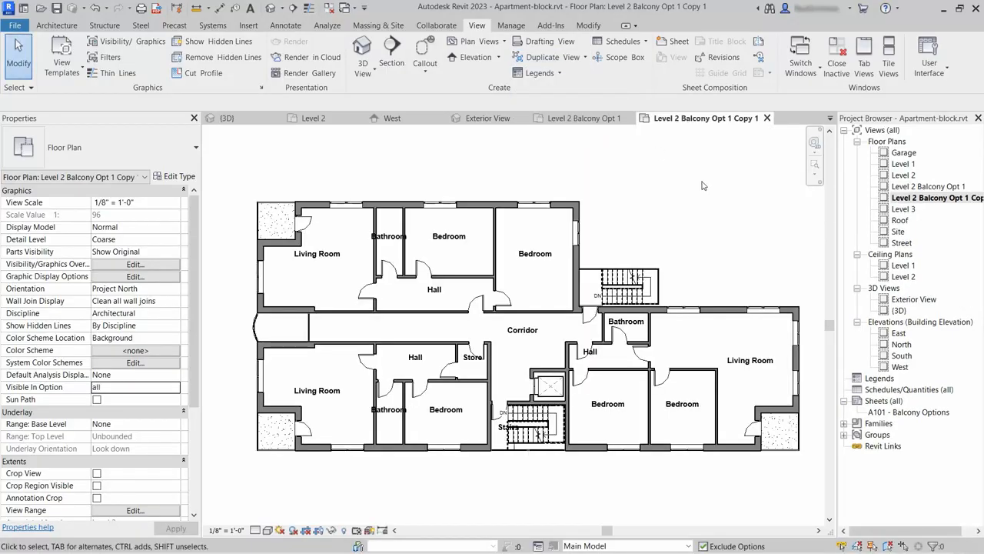
{"action": "right_click", "coordinate": [923, 201]}
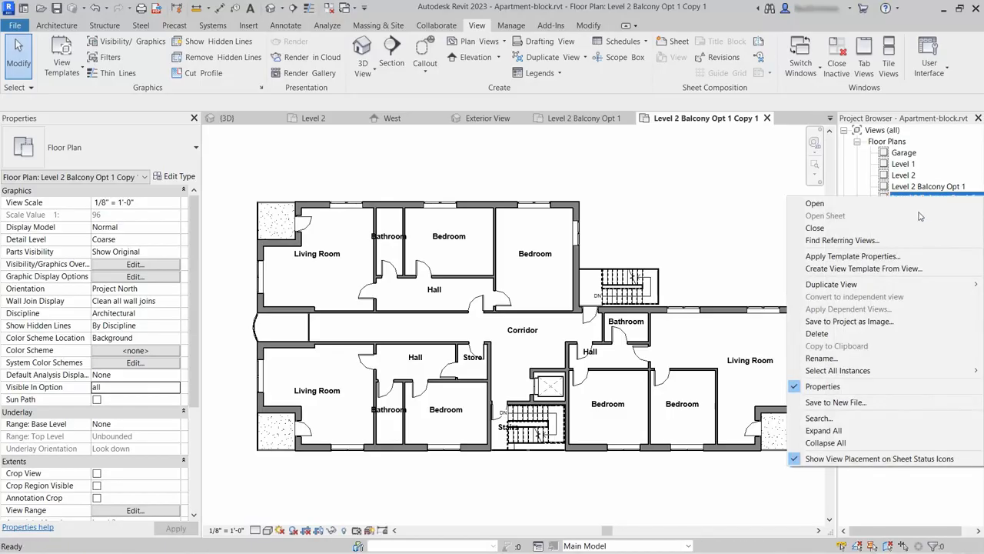
{"action": "left_click", "coordinate": [873, 358]}
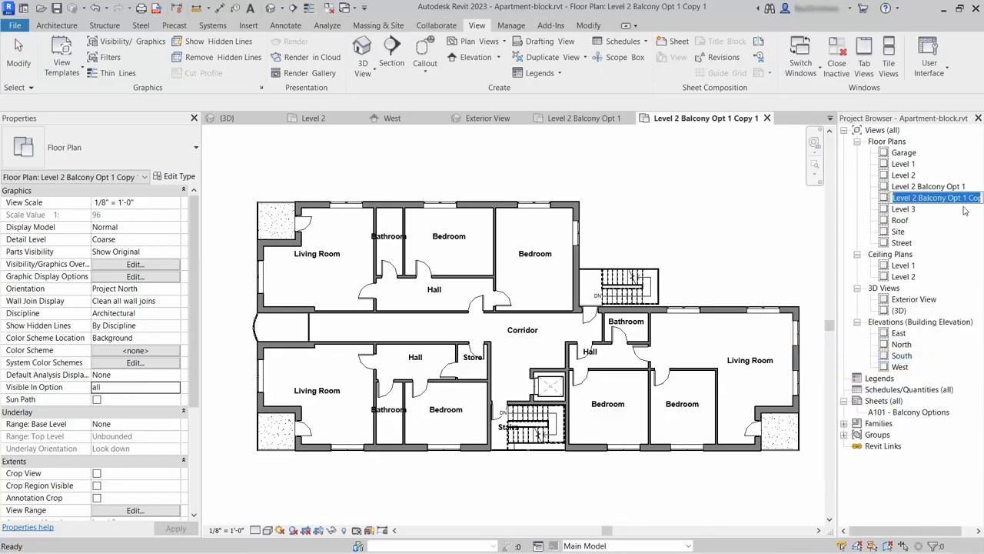
{"action": "key", "text": "End"}
{"action": "key", "text": "ctrl+shift+Left"}
{"action": "key", "text": "ctrl+shift+Left"}
{"action": "key", "text": "ctrl+shift+Left"}
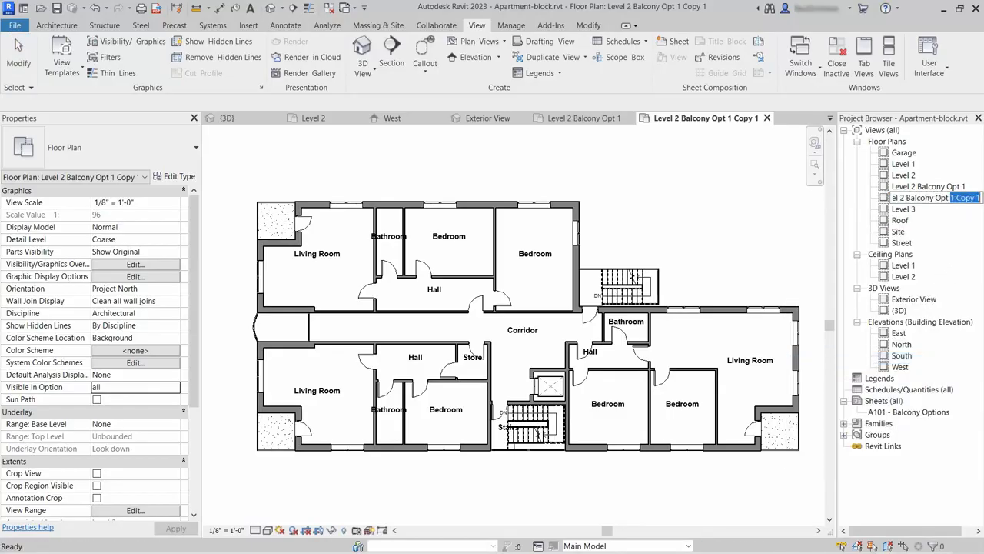
{"action": "type", "text": "2"}
{"action": "key", "text": "Return"}
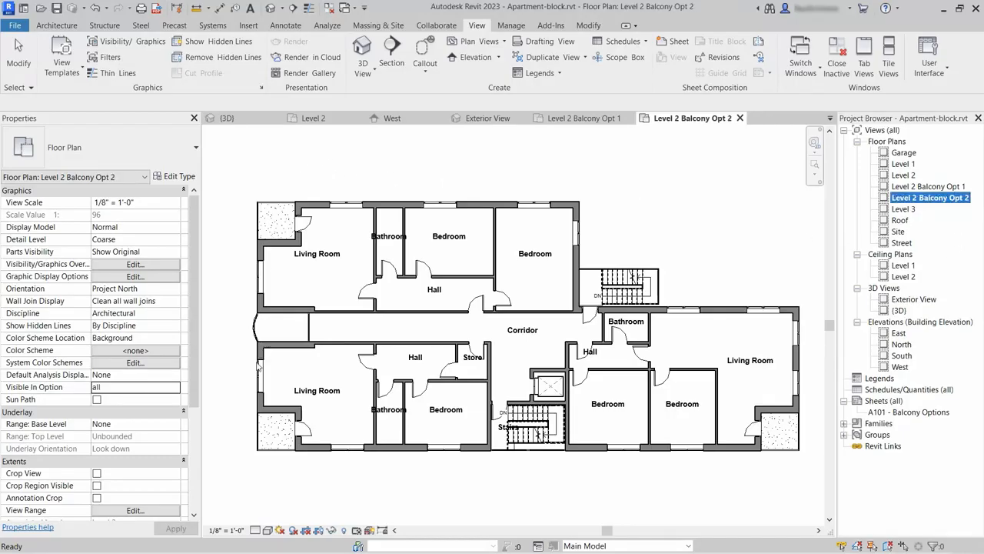
- Set the Level 2 Balcony Opt 2 view's Visible In Option to Balcony Options : Option 2
{"action": "left_click", "coordinate": [175, 391]}
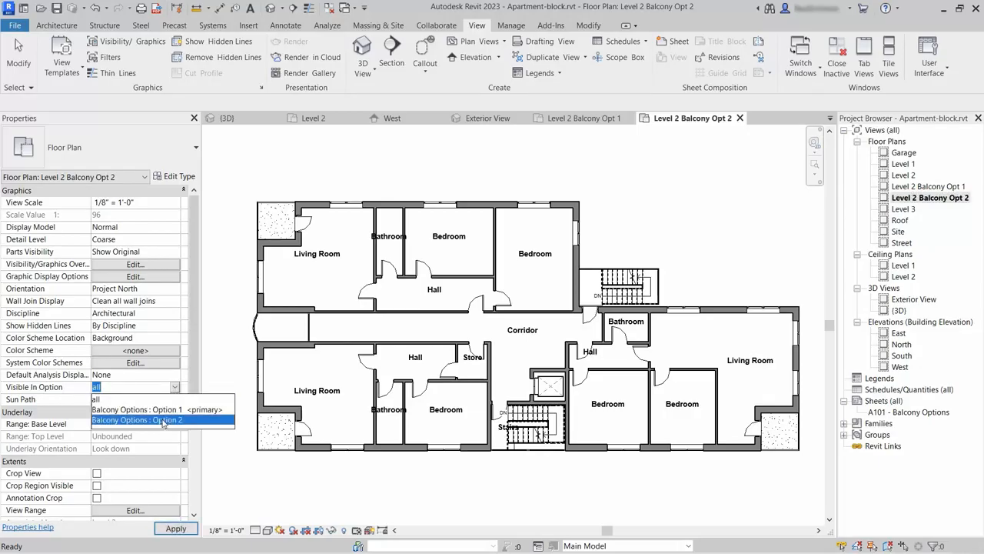
{"action": "left_click", "coordinate": [163, 421]}
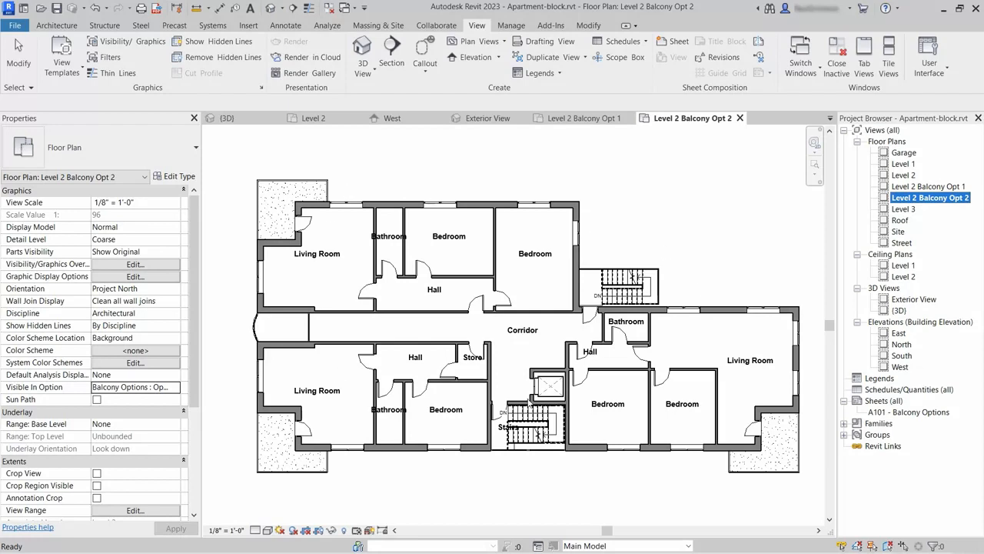
- Duplicate the West elevation view and name the copy West Balcony Opt 1
{"action": "double_click", "coordinate": [900, 367]}
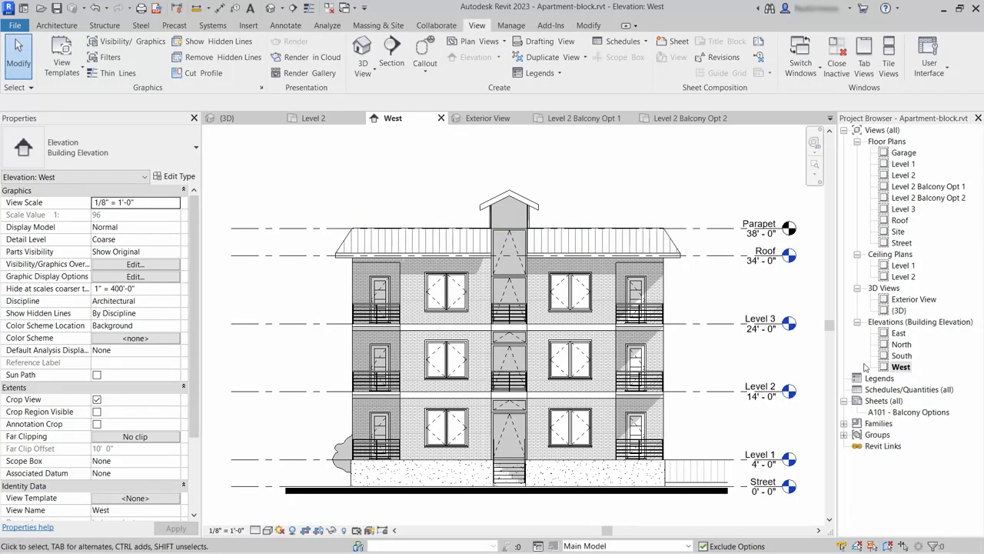
{"action": "right_click", "coordinate": [896, 368]}
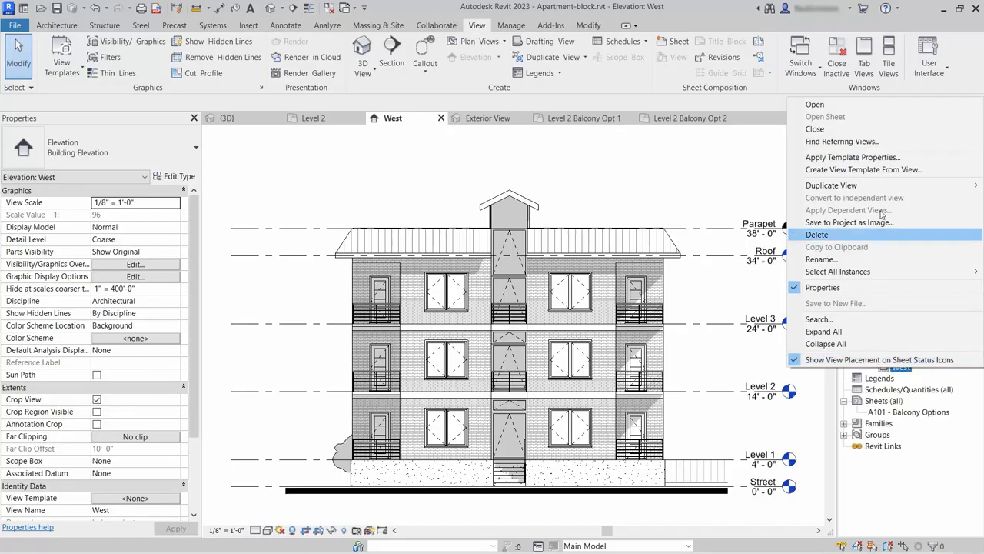
{"action": "mouse_move", "coordinate": [834, 186]}
{"action": "left_click", "coordinate": [749, 188]}
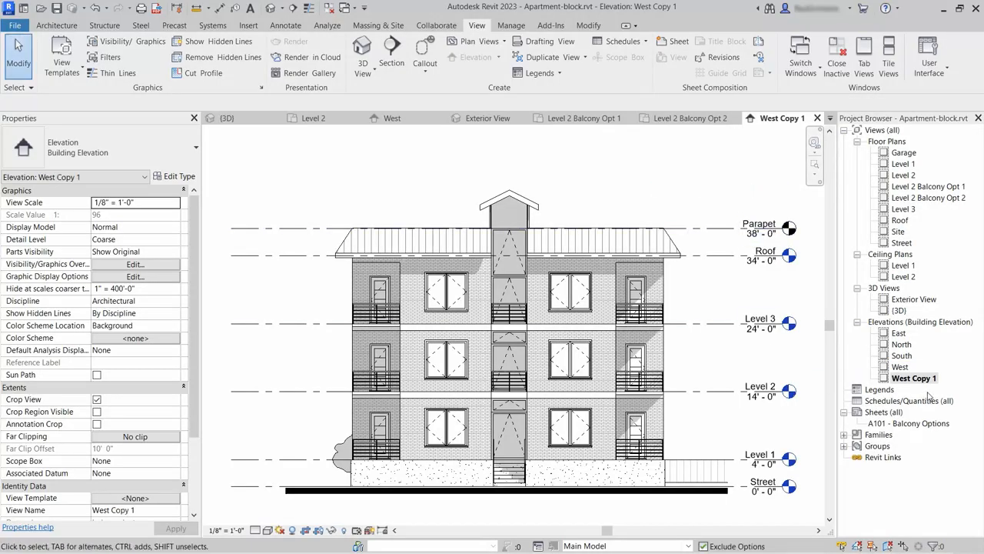
{"action": "right_click", "coordinate": [919, 381]}
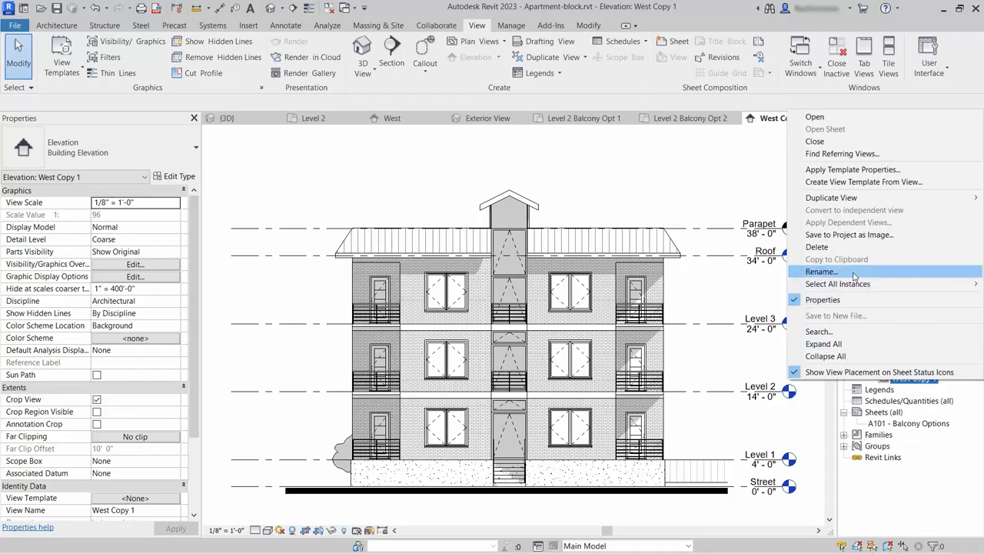
{"action": "left_click", "coordinate": [855, 275]}
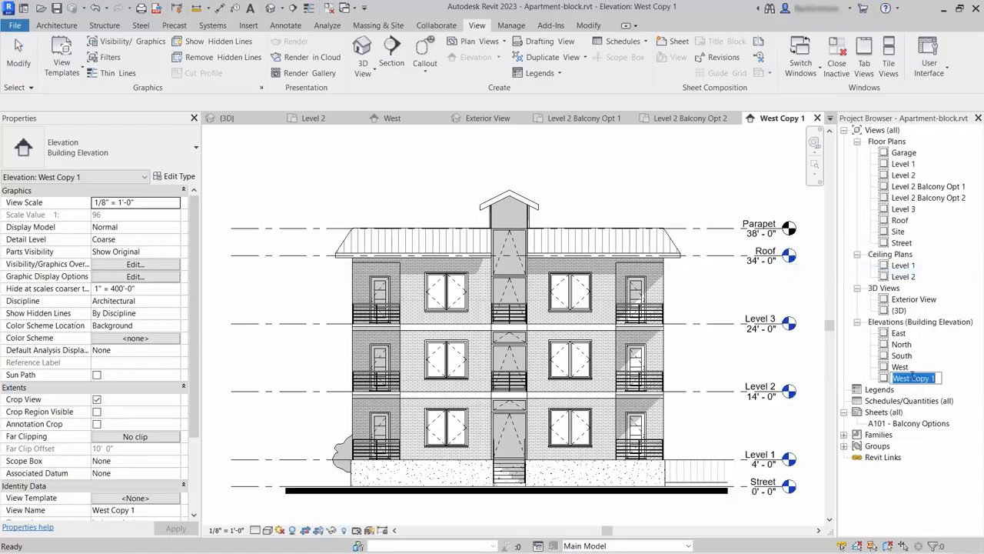
{"action": "left_click_drag", "start_coordinate": [913, 376], "coordinate": [957, 372]}
{"action": "type", "text": "Balcony Opt 1"}
{"action": "key", "text": "Return"}
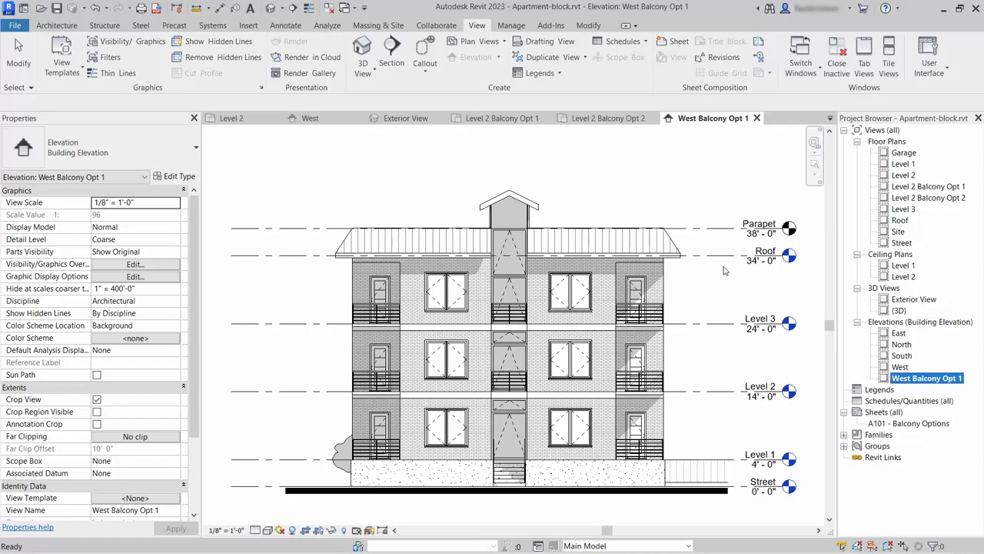
- Hide all level lines by category in the West Balcony Opt 1 elevation
{"action": "left_click", "coordinate": [766, 259]}
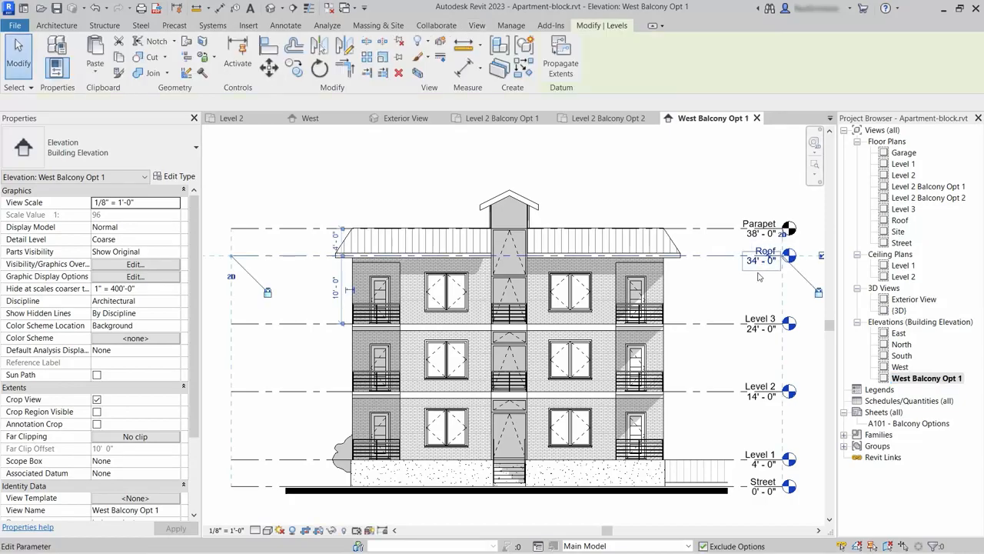
{"action": "right_click", "coordinate": [732, 267]}
{"action": "mouse_move", "coordinate": [848, 348]}
{"action": "left_click", "coordinate": [928, 359]}
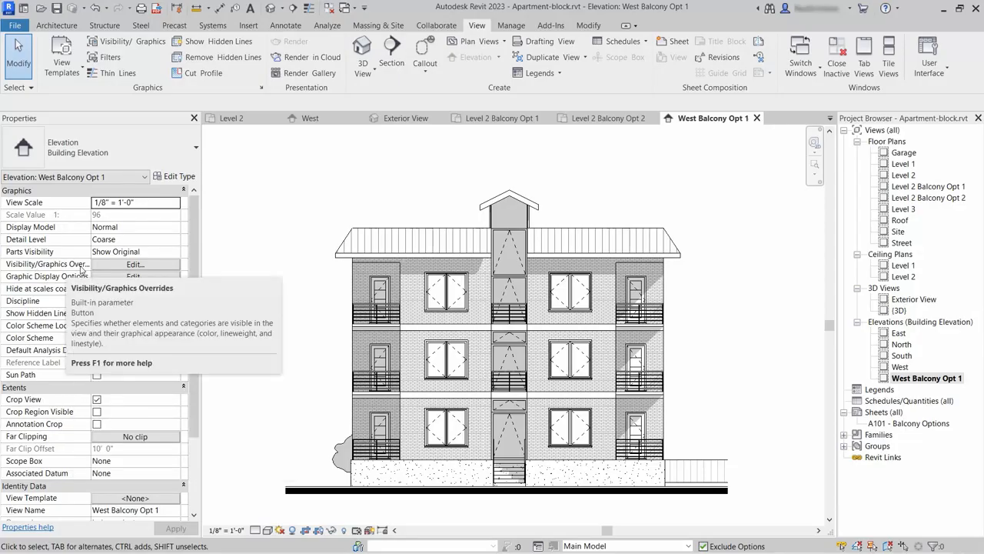
- Set the Balcony Options design option to Option 1 in the West Balcony Opt 1 view's visibility/graphics overrides
{"action": "left_click", "coordinate": [160, 265]}
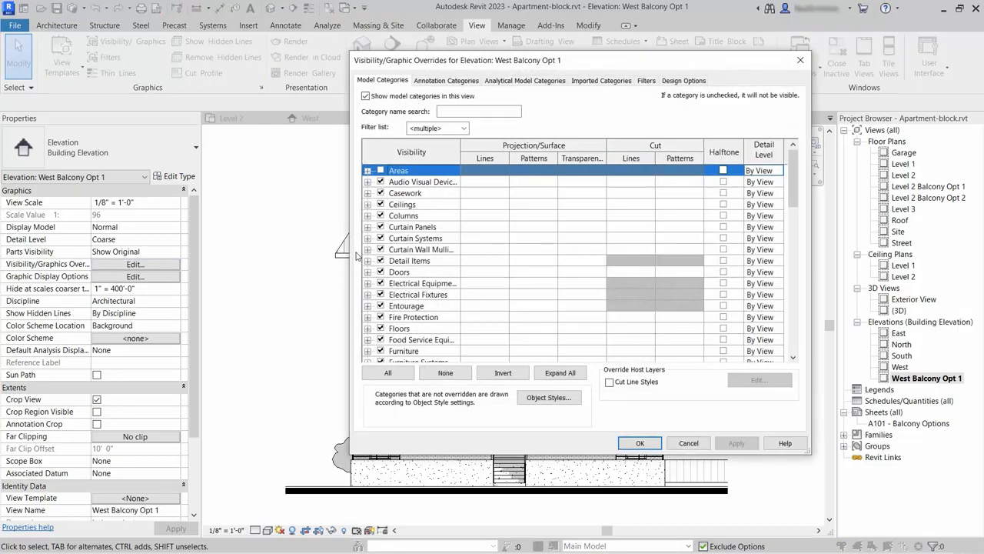
{"action": "left_click", "coordinate": [679, 82]}
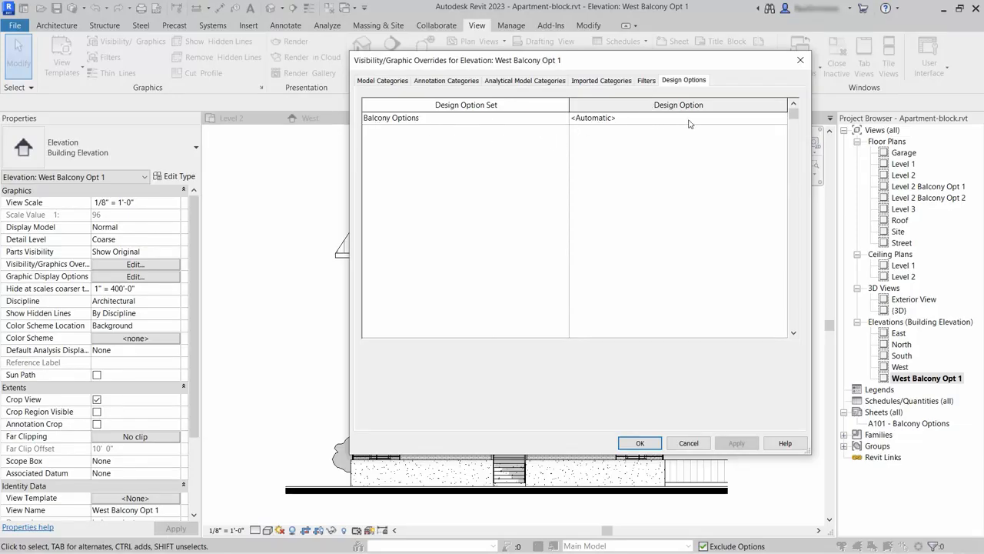
{"action": "left_click", "coordinate": [780, 118]}
{"action": "left_click", "coordinate": [781, 118]}
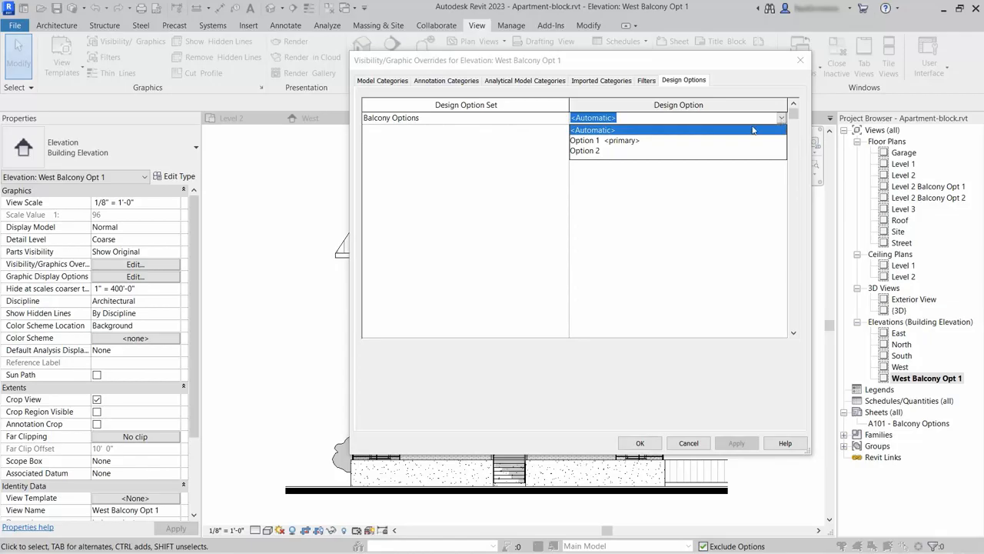
{"action": "left_click", "coordinate": [675, 141]}
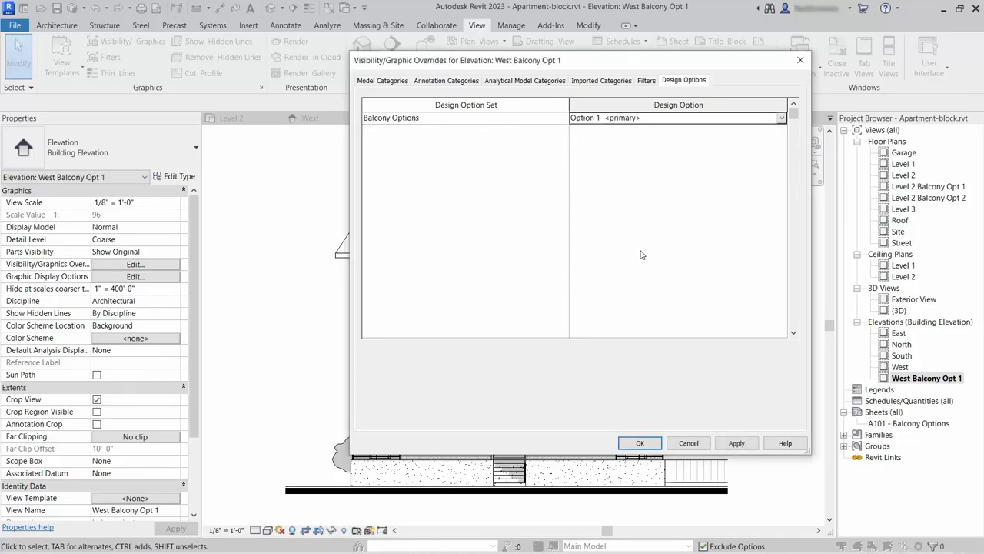
{"action": "left_click", "coordinate": [642, 444]}
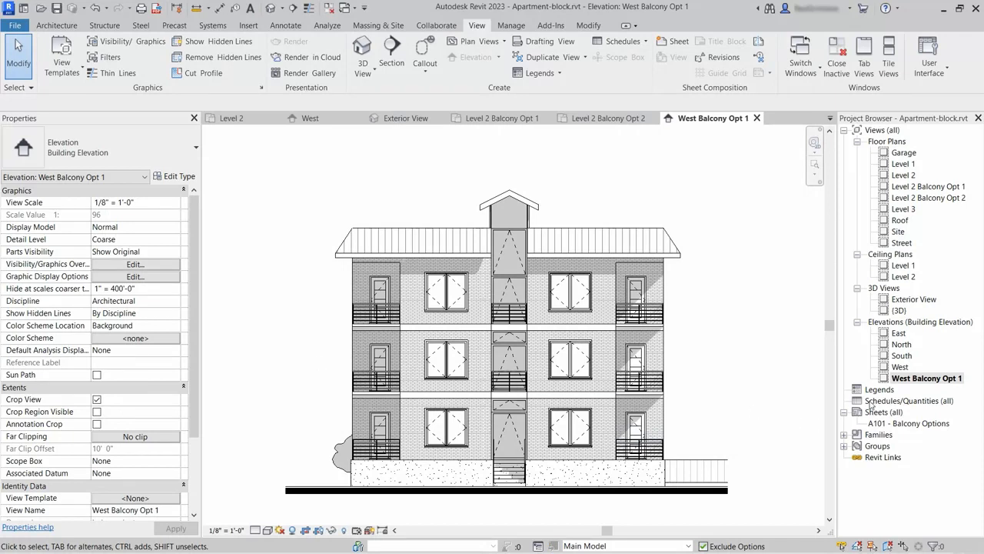
- Duplicate the West Balcony Opt 1 elevation and name the copy West Balcony Opt 2
{"action": "right_click", "coordinate": [915, 380]}
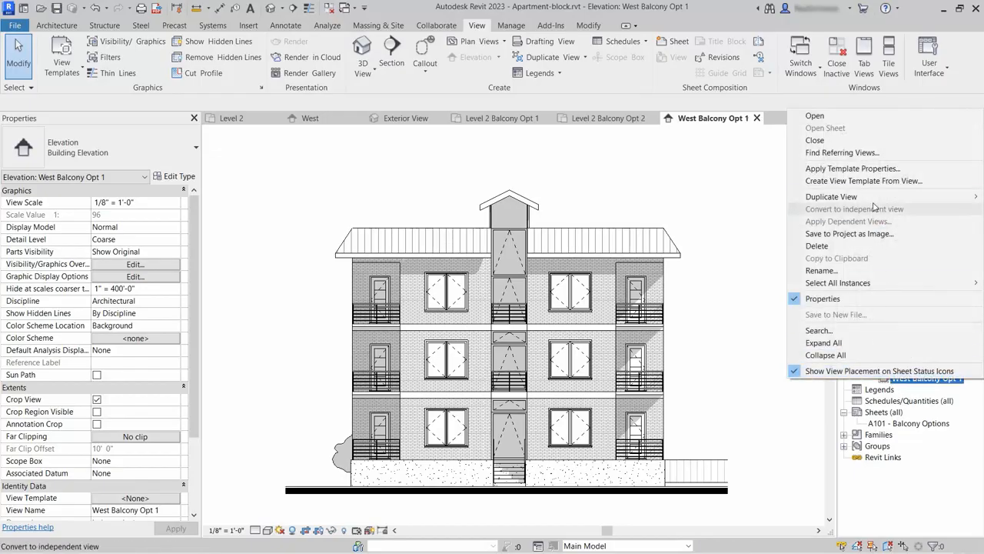
{"action": "mouse_move", "coordinate": [846, 196]}
{"action": "left_click", "coordinate": [778, 199]}
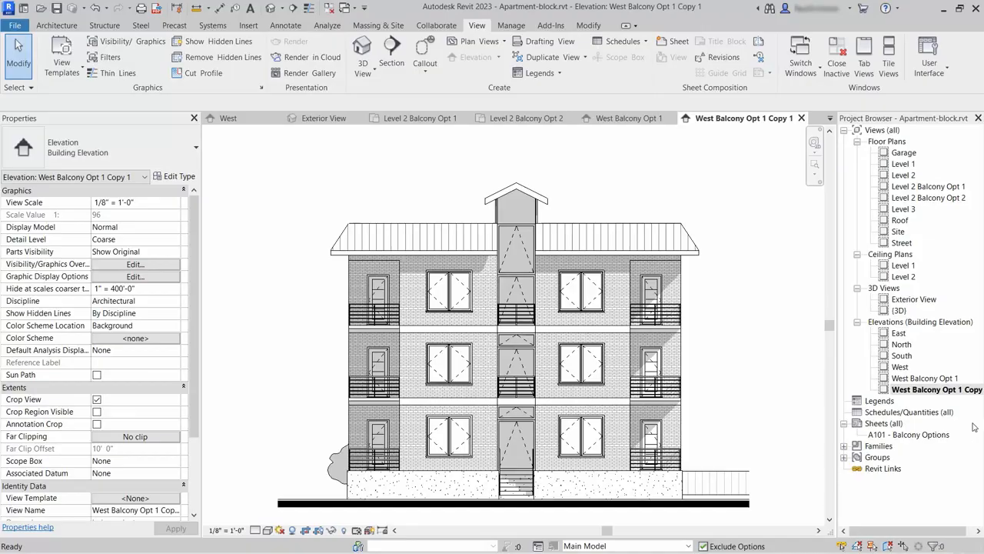
{"action": "left_click", "coordinate": [952, 390]}
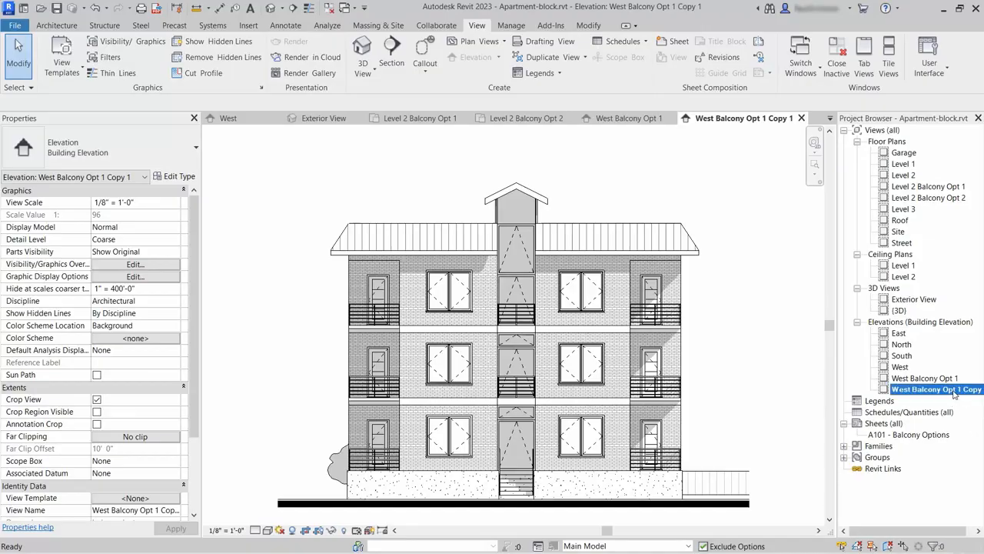
{"action": "left_click", "coordinate": [959, 392]}
{"action": "left_click", "coordinate": [958, 390]}
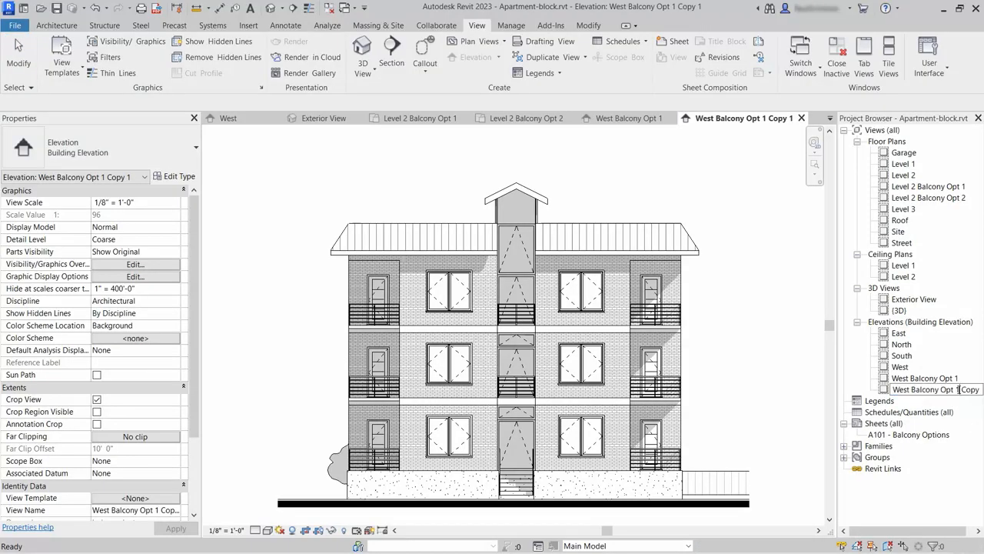
{"action": "left_click_drag", "start_coordinate": [955, 390], "coordinate": [980, 390]}
{"action": "type", "text": "2"}
{"action": "key", "text": "Return"}
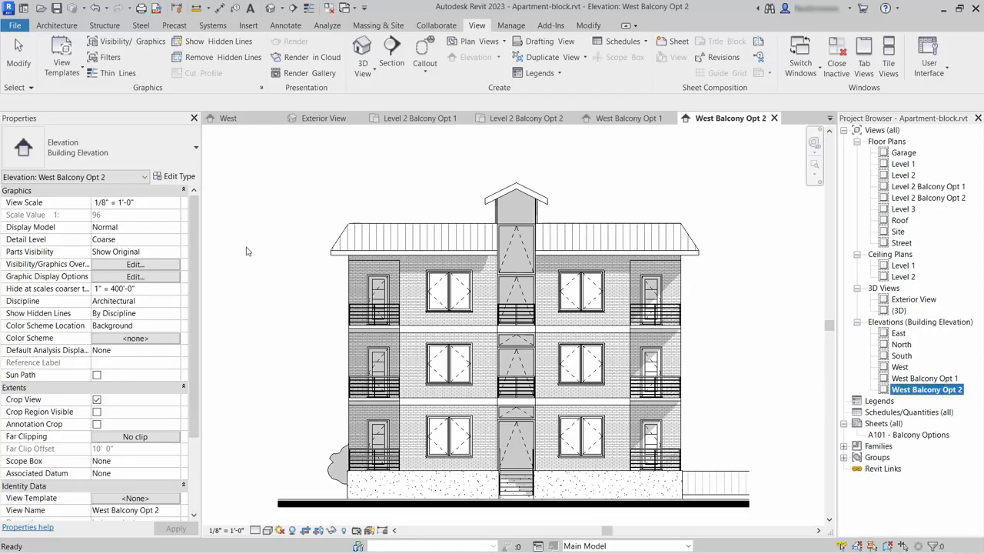
- Set the Balcony Options design option to Option 2 in the West Balcony Opt 2 view's visibility/graphics overrides
{"action": "left_click", "coordinate": [136, 264]}
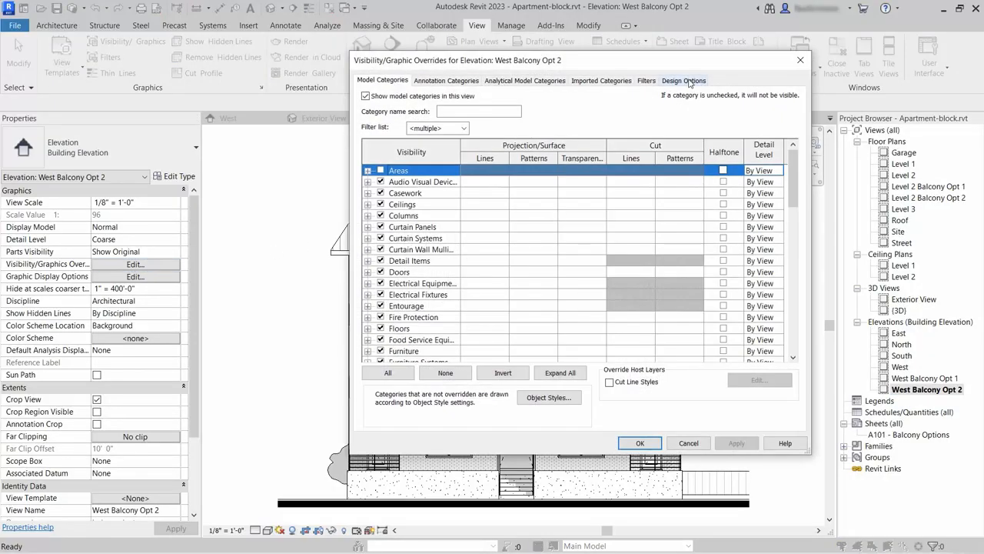
{"action": "left_click", "coordinate": [689, 83]}
{"action": "left_click", "coordinate": [782, 121]}
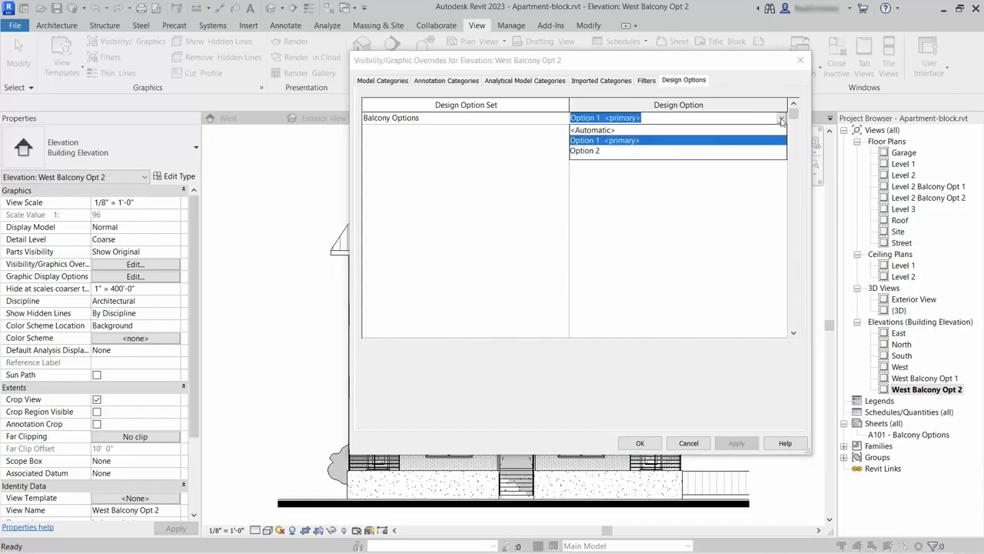
{"action": "left_click", "coordinate": [607, 151]}
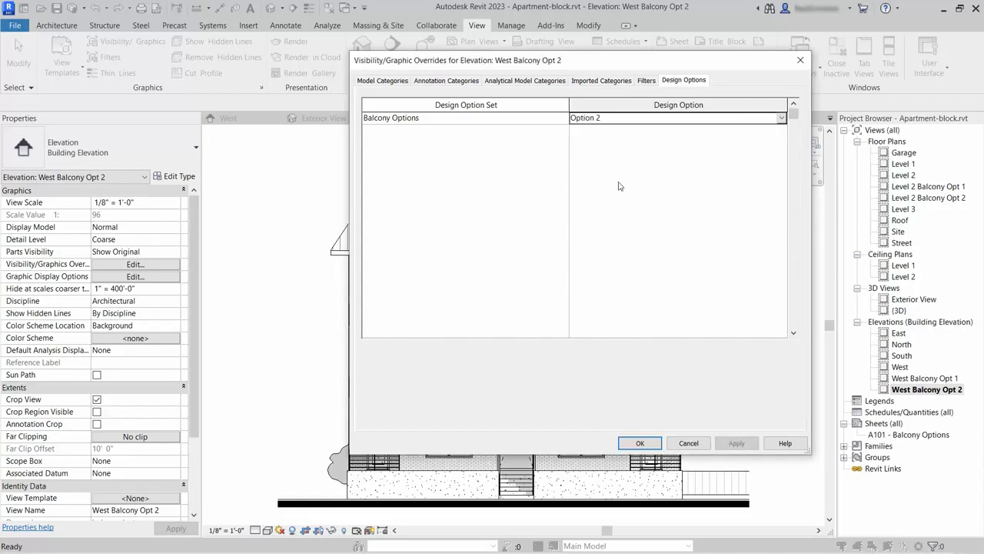
{"action": "left_click", "coordinate": [653, 446]}
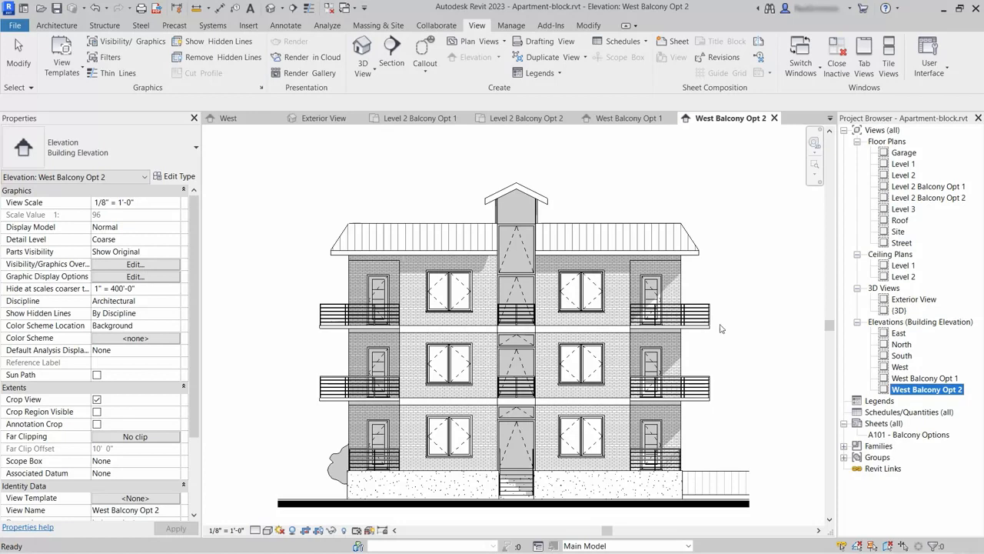
{"action": "left_click", "coordinate": [778, 308]}
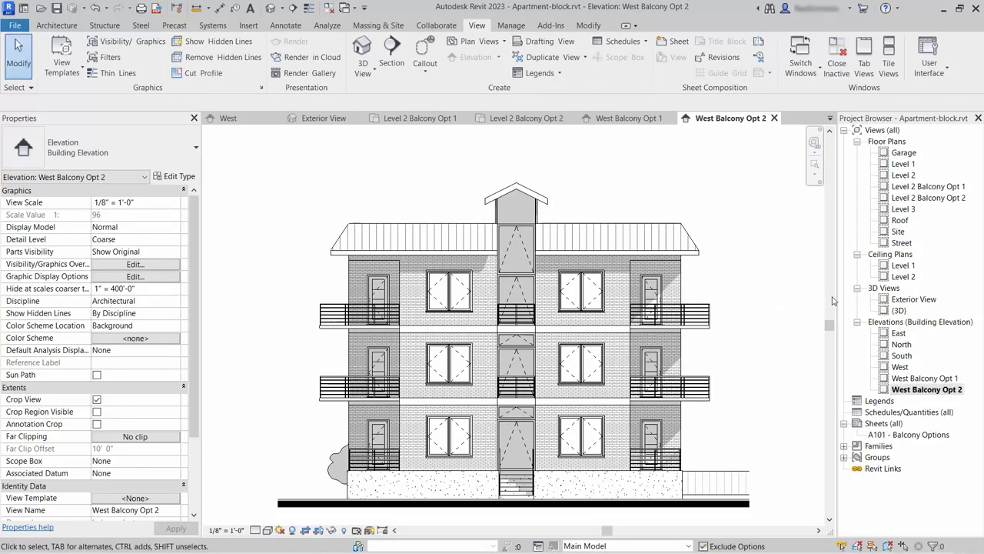
- Open the Exterior View 3D view, duplicate it and name the copy Balcony Opt 1
{"action": "double_click", "coordinate": [915, 300]}
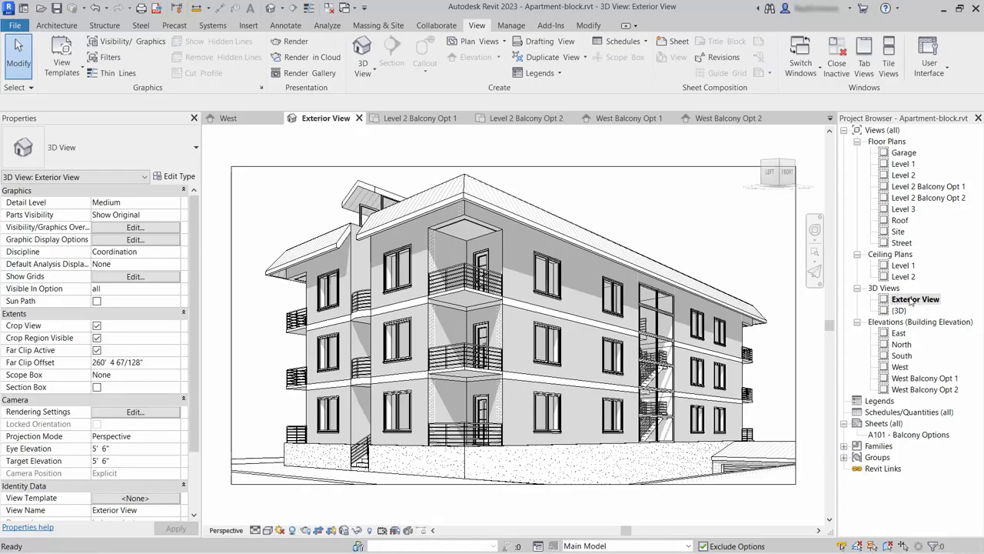
{"action": "right_click", "coordinate": [911, 300]}
{"action": "mouse_move", "coordinate": [865, 121]}
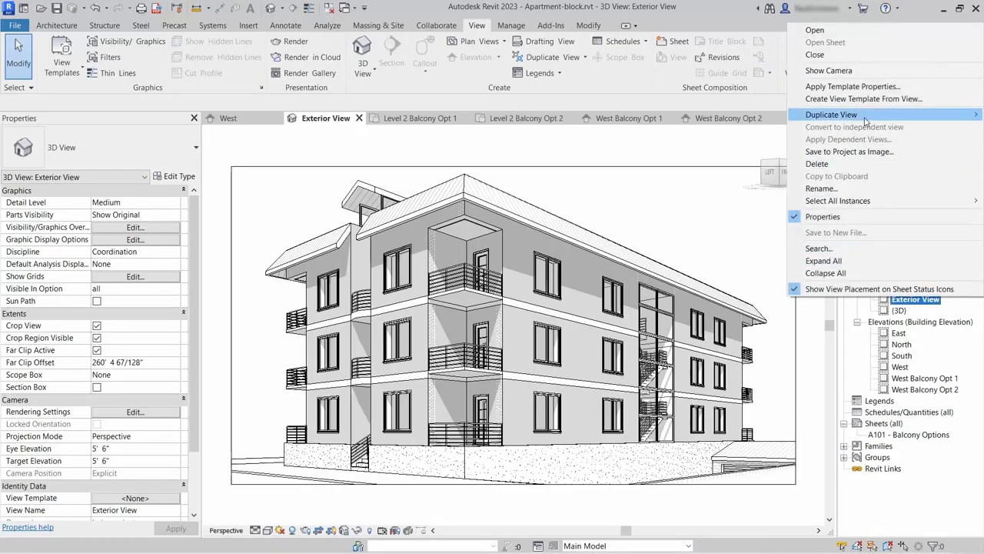
{"action": "left_click", "coordinate": [784, 117]}
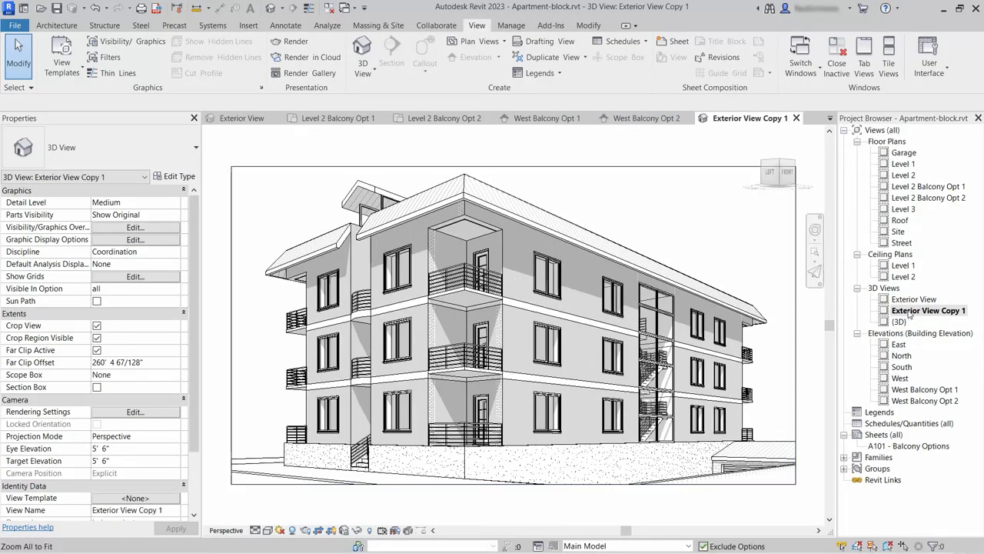
{"action": "right_click", "coordinate": [909, 311]}
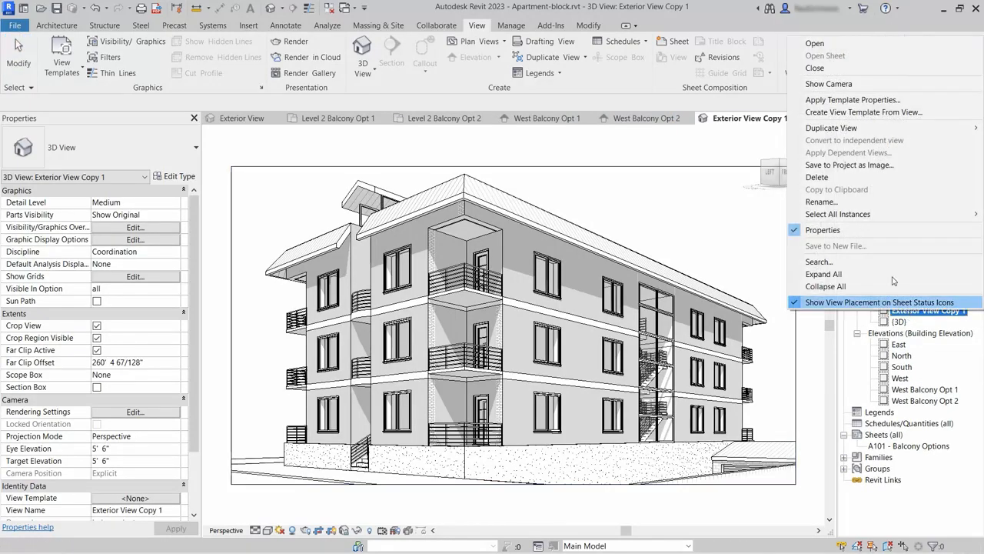
{"action": "left_click", "coordinate": [871, 203]}
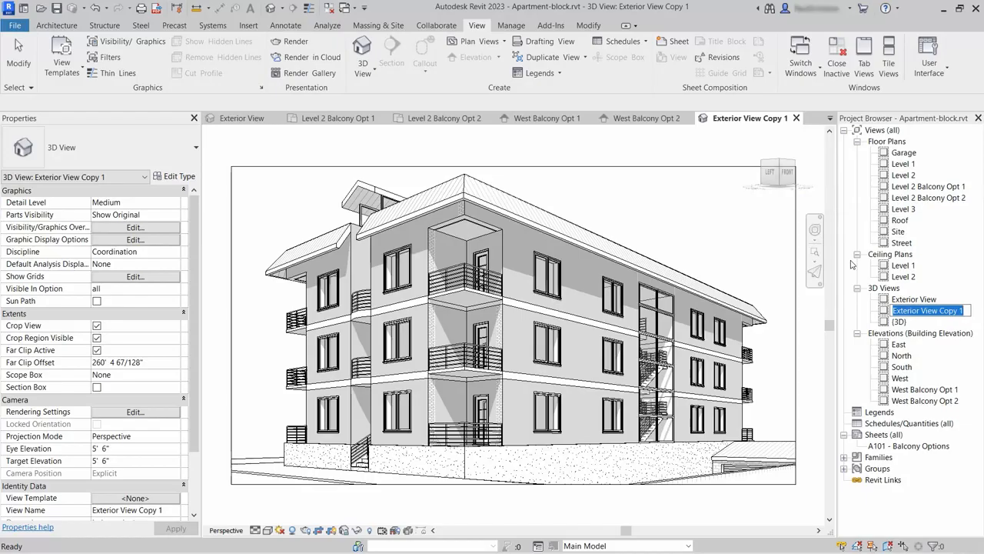
{"action": "type", "text": "Balc"}
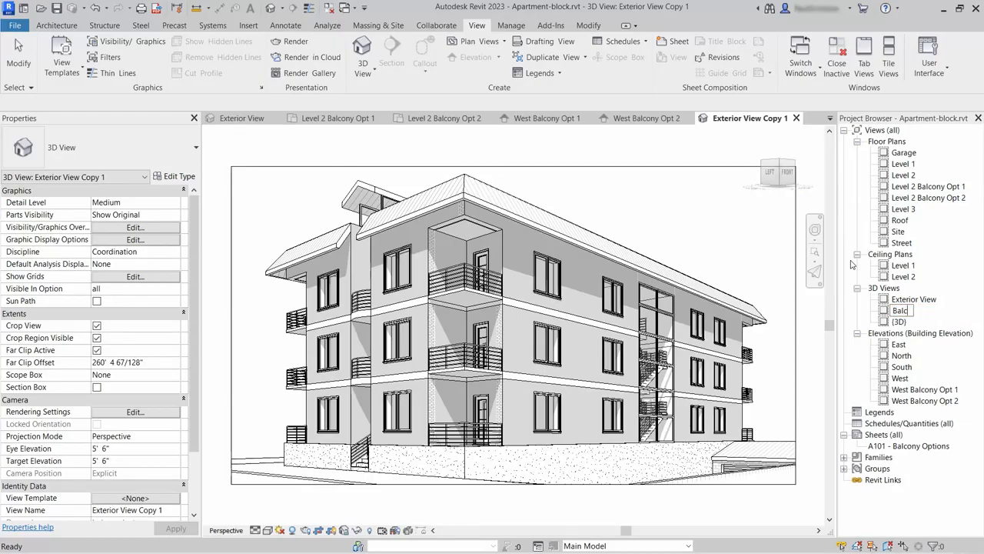
{"action": "type", "text": "ony Opt 1"}
{"action": "key", "text": "Return"}
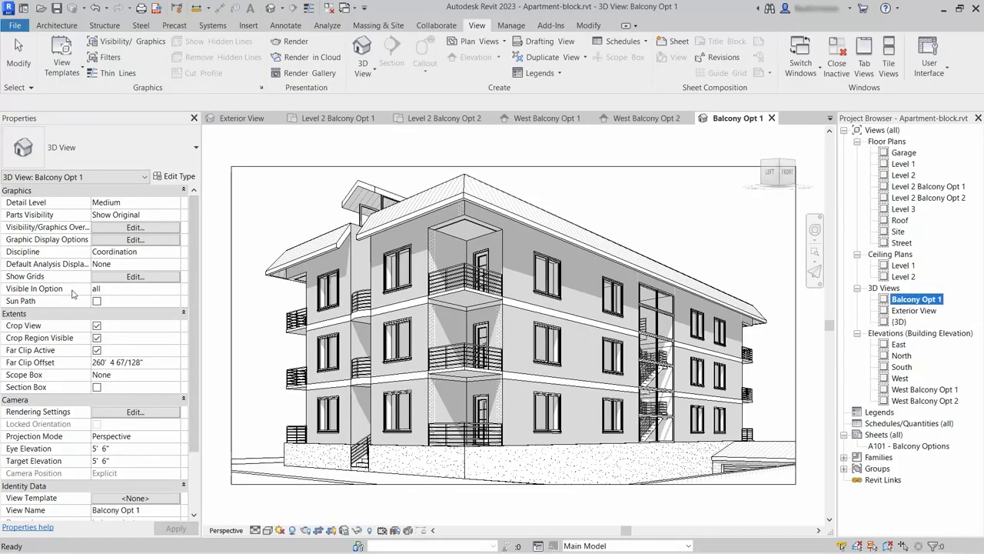
- Set the Balcony Opt 1 3D view's Visible In Option to Balcony Options : Option 1
{"action": "left_click", "coordinate": [176, 289]}
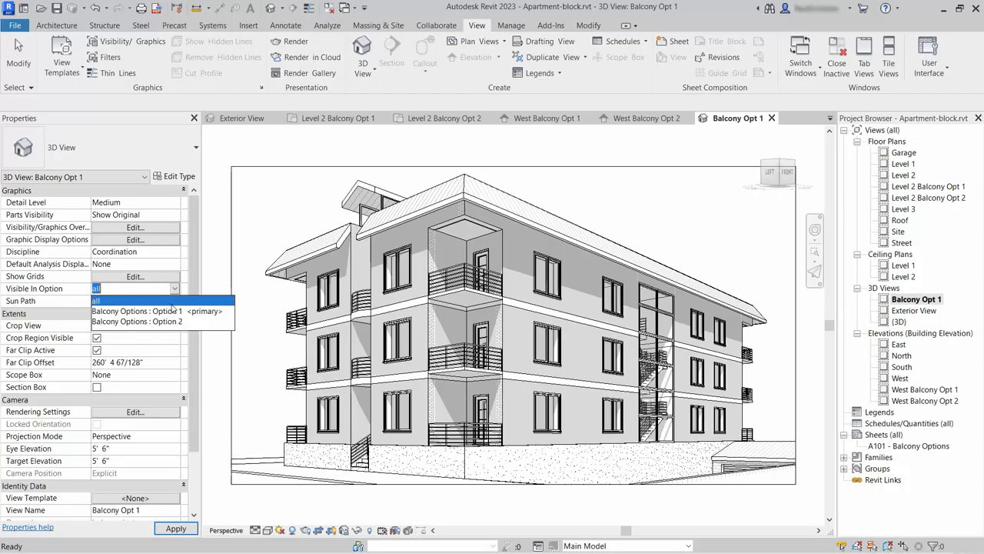
{"action": "left_click", "coordinate": [169, 310]}
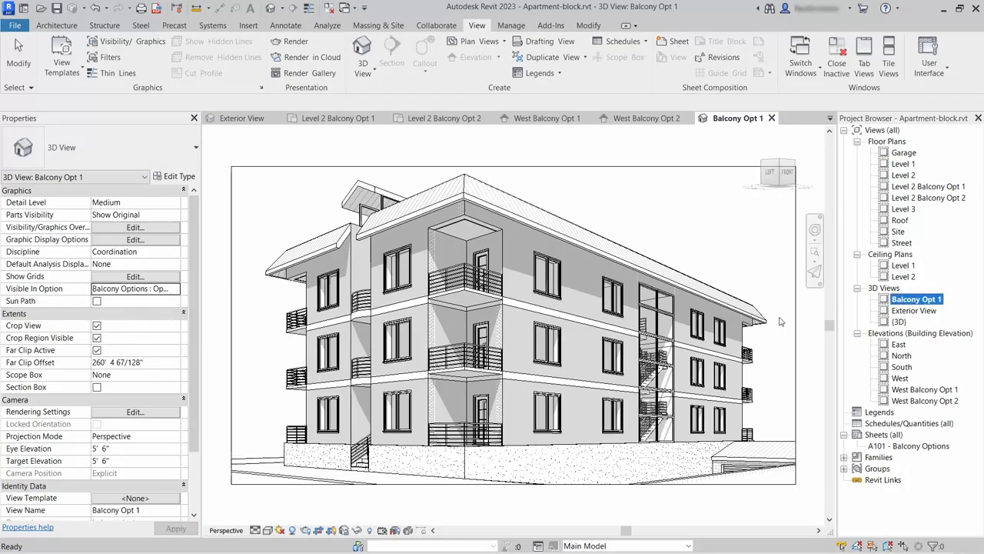
- Duplicate the Balcony Opt 1 3D view and name the copy Balcony Opt 2
{"action": "right_click", "coordinate": [912, 301]}
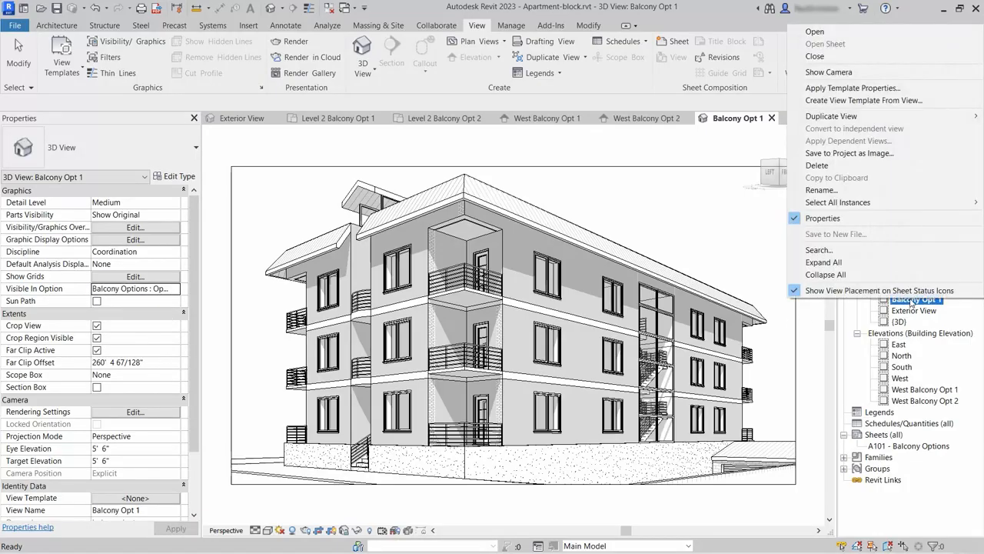
{"action": "mouse_move", "coordinate": [860, 122]}
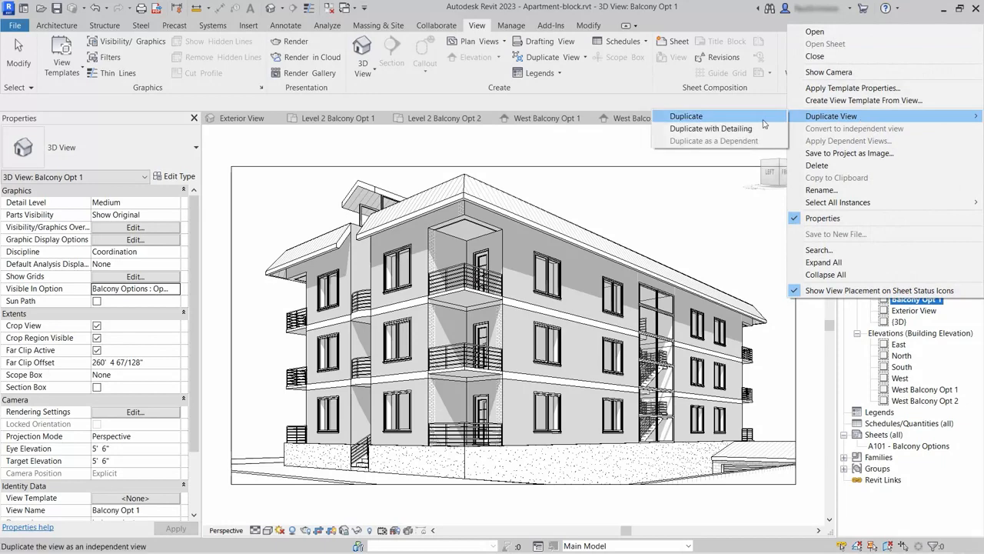
{"action": "left_click", "coordinate": [760, 123]}
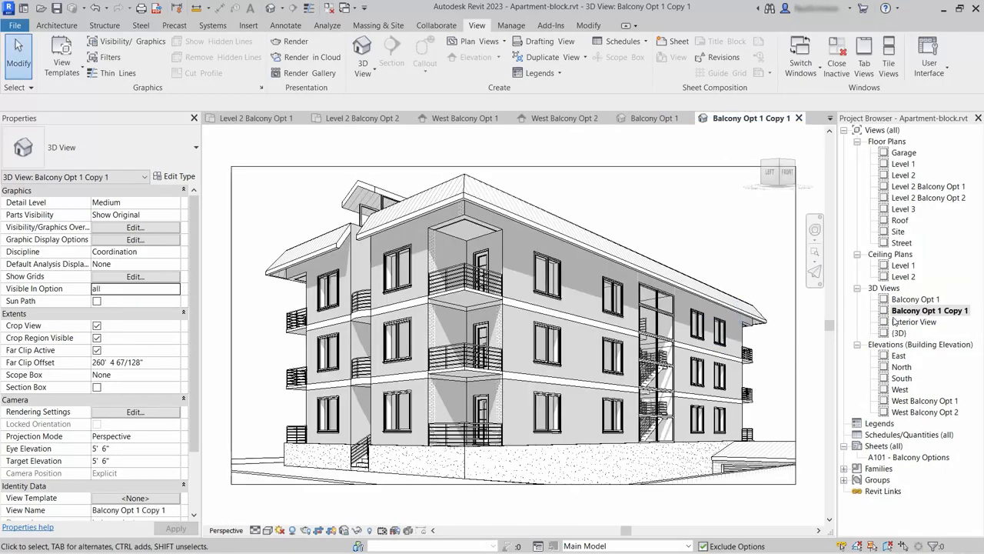
{"action": "right_click", "coordinate": [905, 312]}
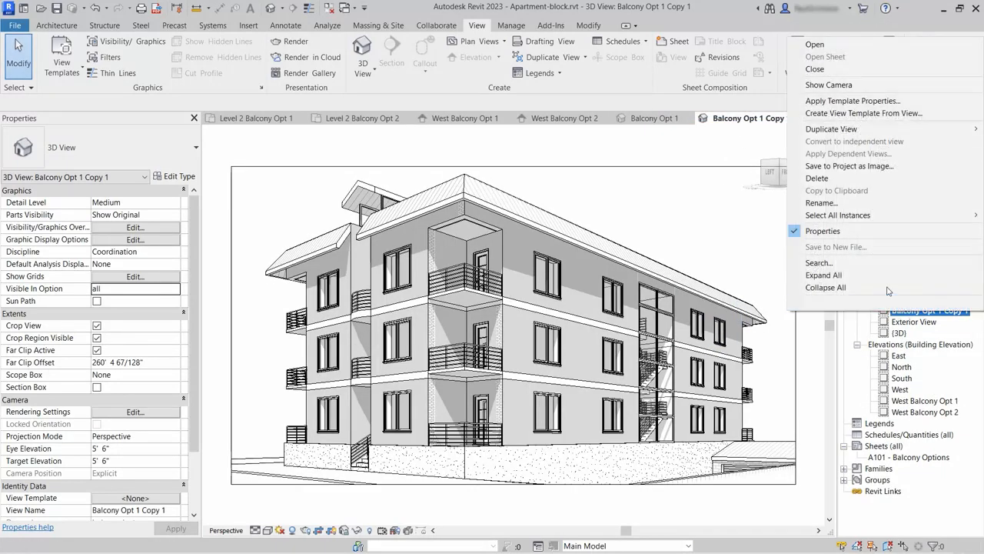
{"action": "left_click", "coordinate": [837, 202]}
{"action": "left_click_drag", "start_coordinate": [937, 311], "coordinate": [979, 312]}
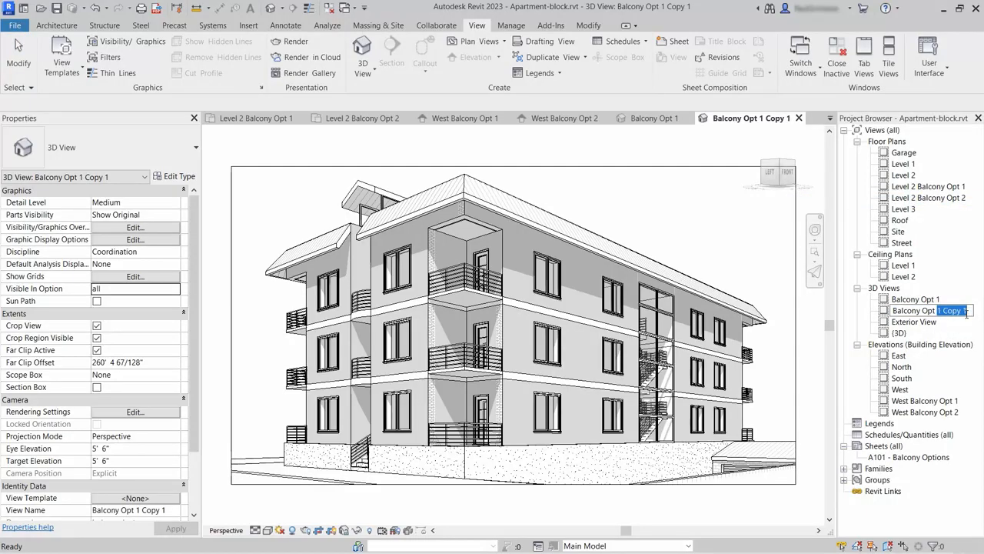
{"action": "type", "text": "2"}
{"action": "left_click", "coordinate": [766, 221]}
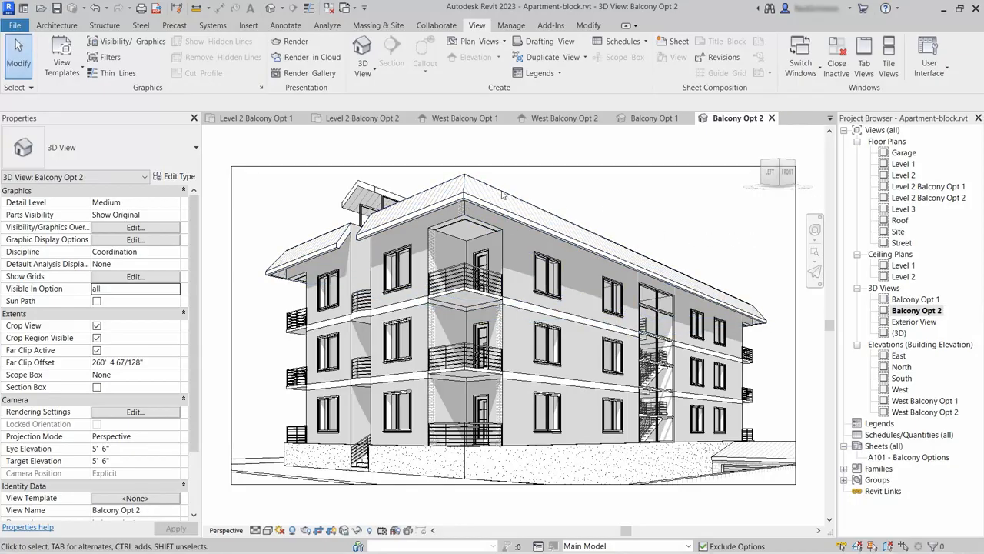
- Set the Balcony Opt 2 3D view's Visible In Option to Balcony Options : Option 2
{"action": "left_click", "coordinate": [176, 293]}
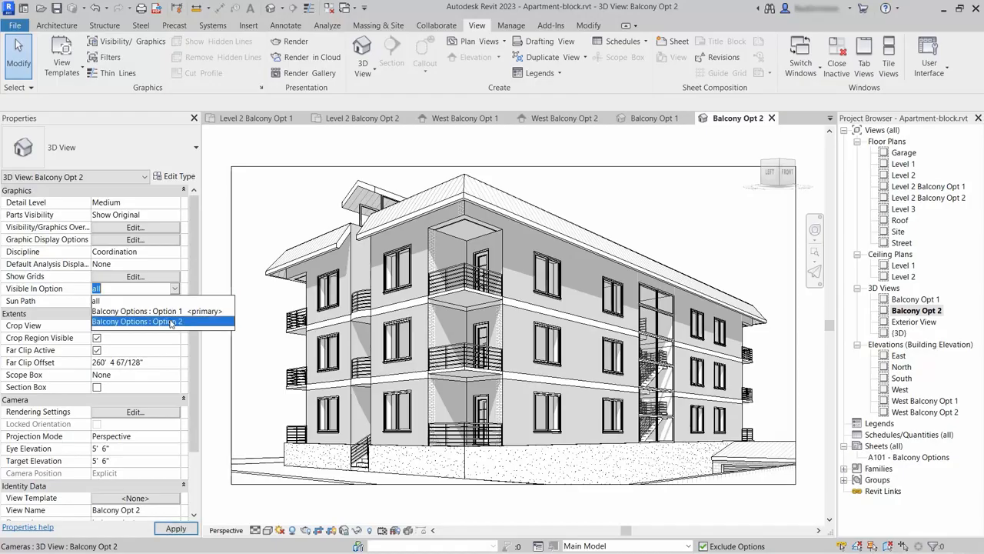
{"action": "left_click", "coordinate": [162, 321]}
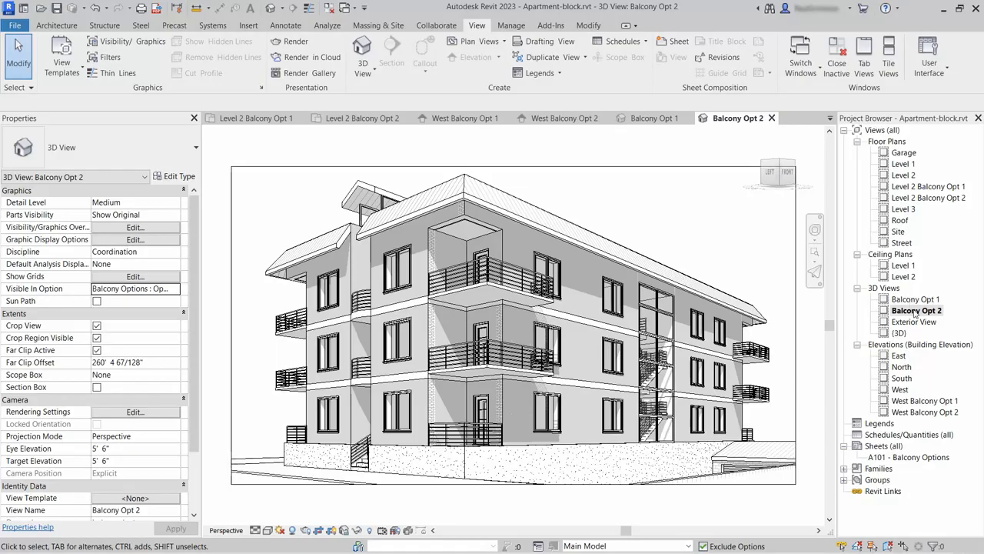
- Open the A101 - Balcony Options sheet
{"action": "double_click", "coordinate": [907, 457]}
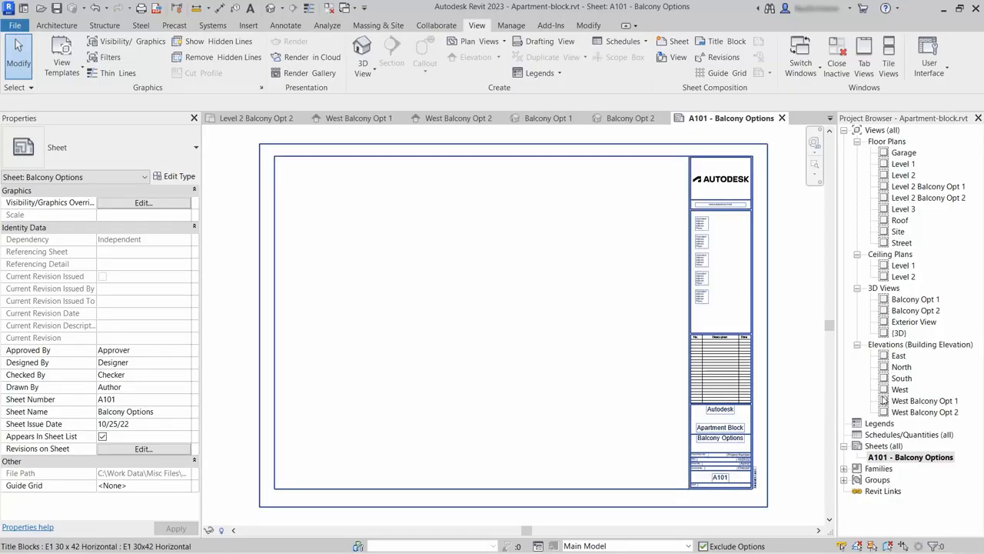
- Place the Level 2 Balcony Opt 1 floor plan in the lower-left corner of the A101 sheet
{"action": "left_click", "coordinate": [924, 187]}
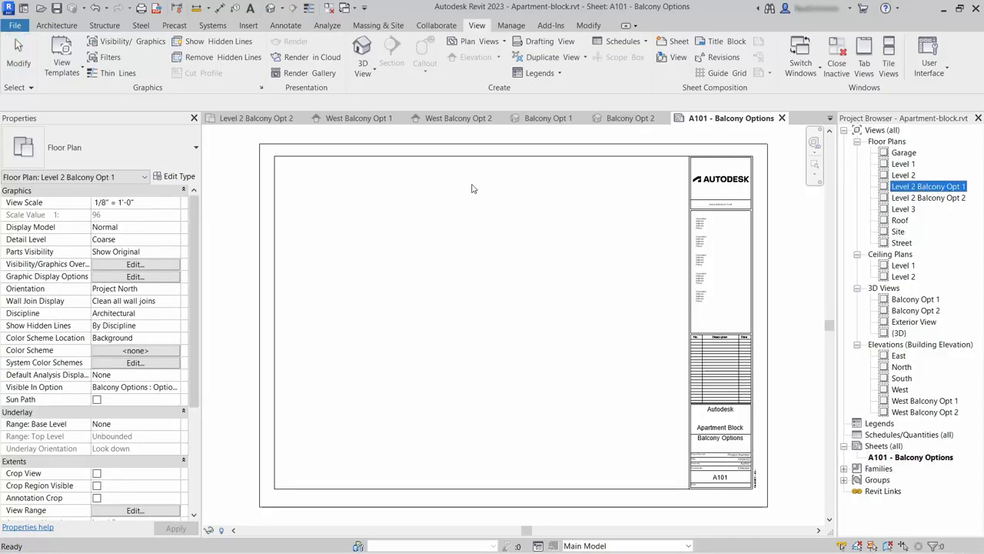
{"action": "left_click_drag", "start_coordinate": [472, 185], "coordinate": [471, 191]}
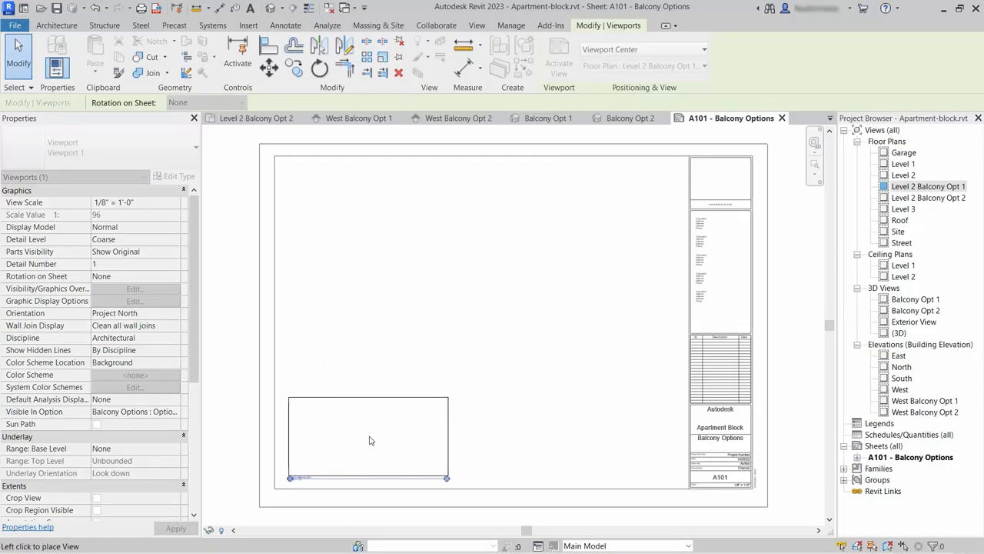
{"action": "left_click", "coordinate": [369, 440]}
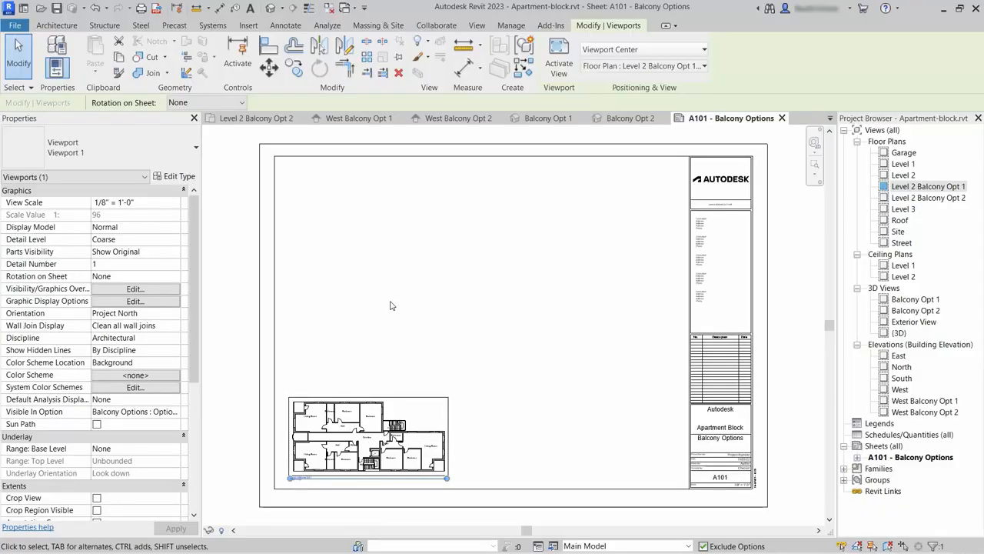
- Place the West Balcony Opt 1 elevation on the sheet above the Option 1 floor plan, aligned with its left edge
{"action": "left_click", "coordinate": [923, 402]}
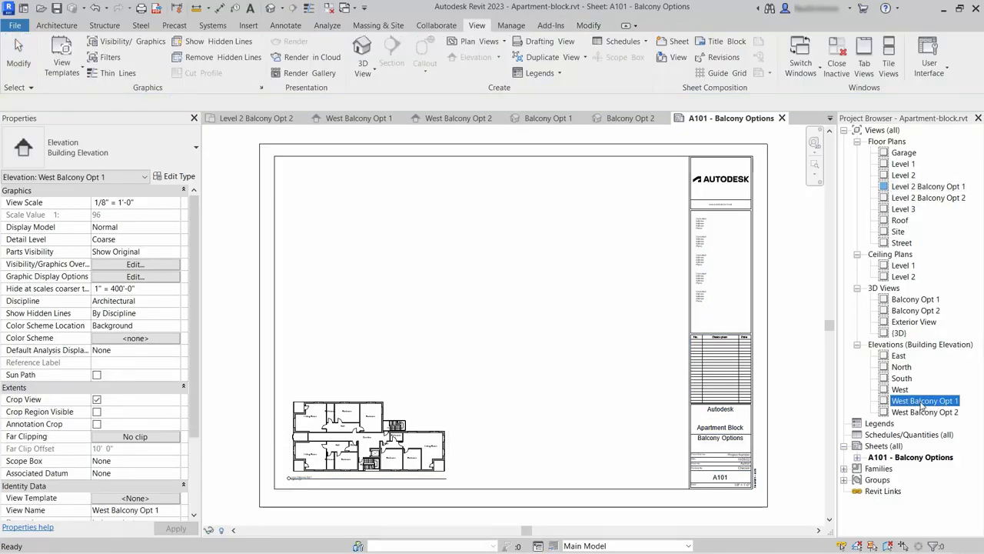
{"action": "left_click_drag", "start_coordinate": [923, 405], "coordinate": [481, 306]}
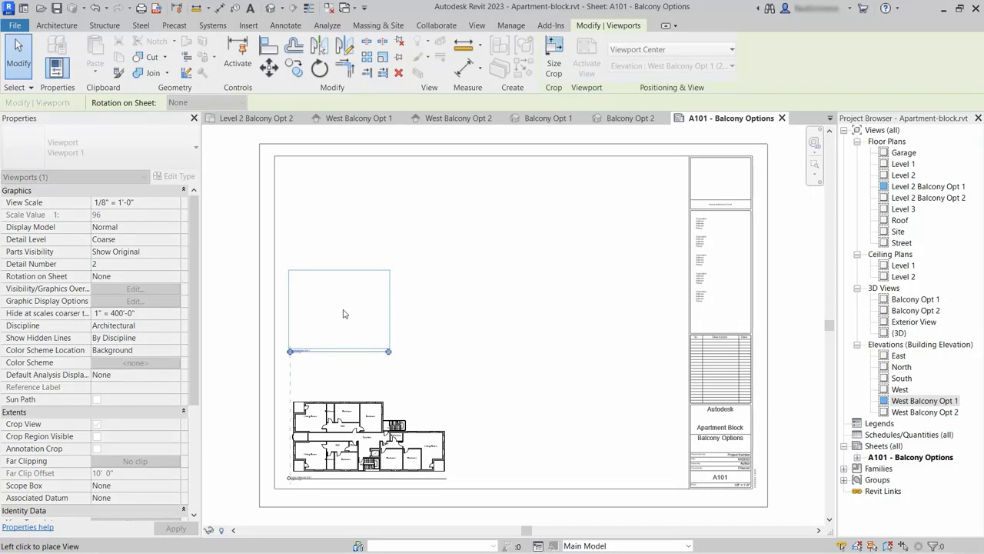
{"action": "left_click", "coordinate": [345, 314]}
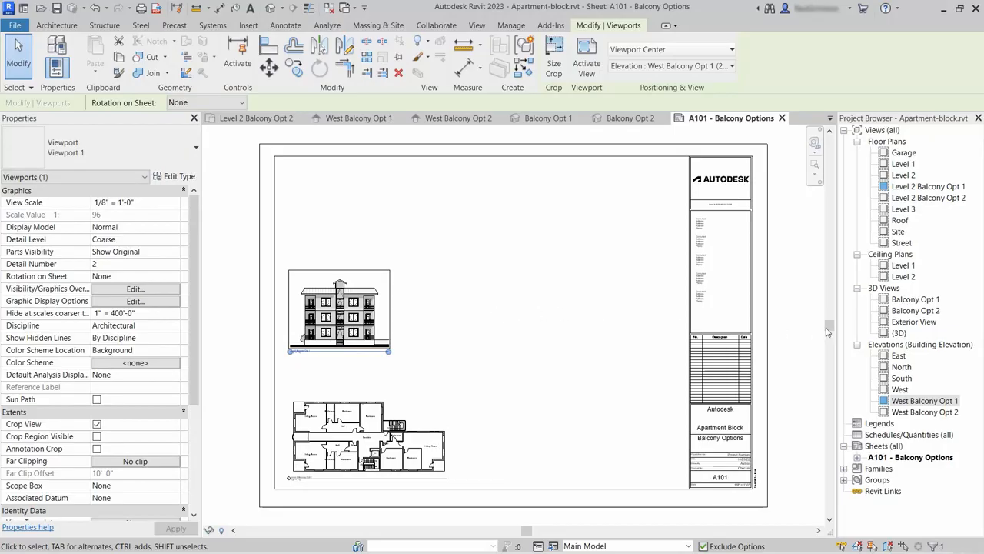
- Place the Balcony Opt 1 3D view on the sheet above the Option 1 elevation, aligned with its left edge
{"action": "left_click", "coordinate": [917, 300]}
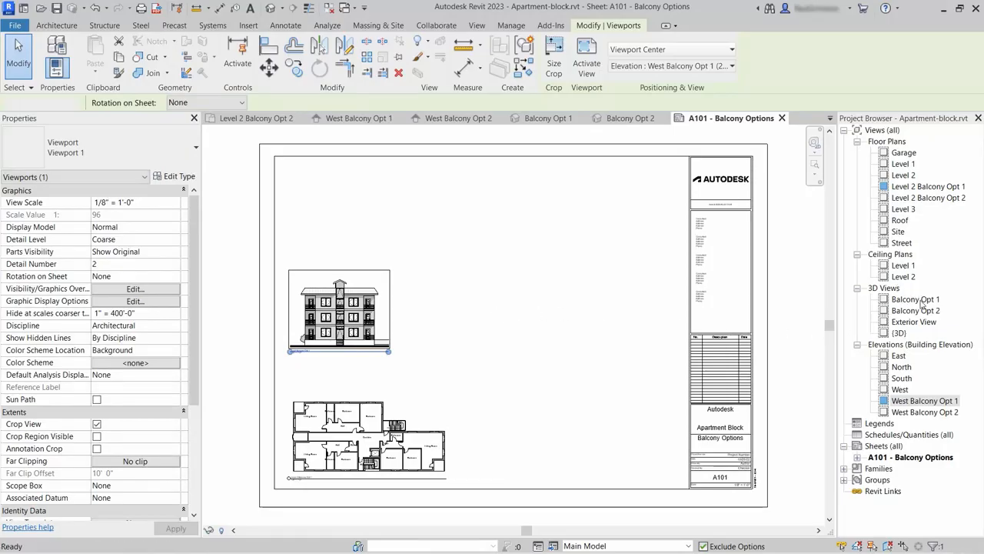
{"action": "left_click_drag", "start_coordinate": [915, 301], "coordinate": [546, 260]}
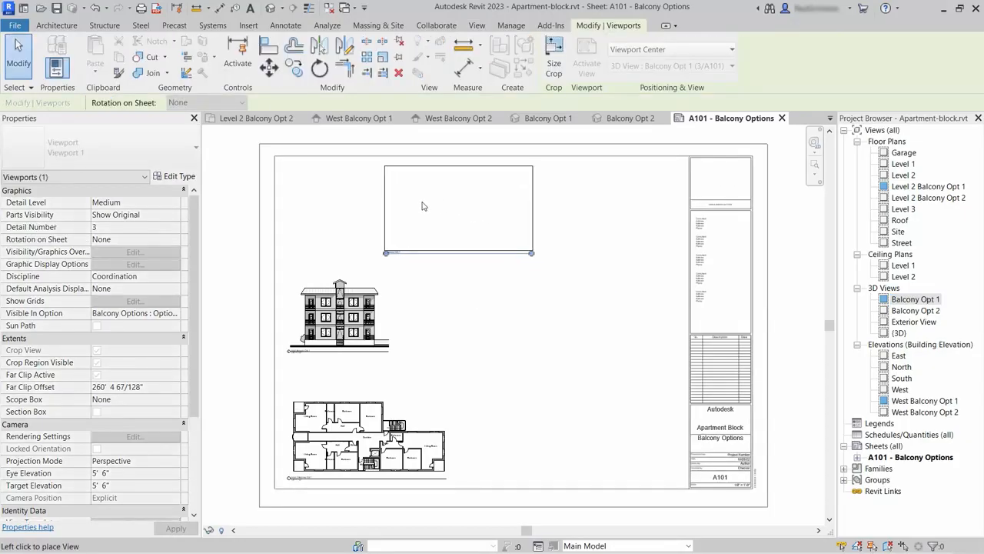
{"action": "left_click", "coordinate": [366, 210]}
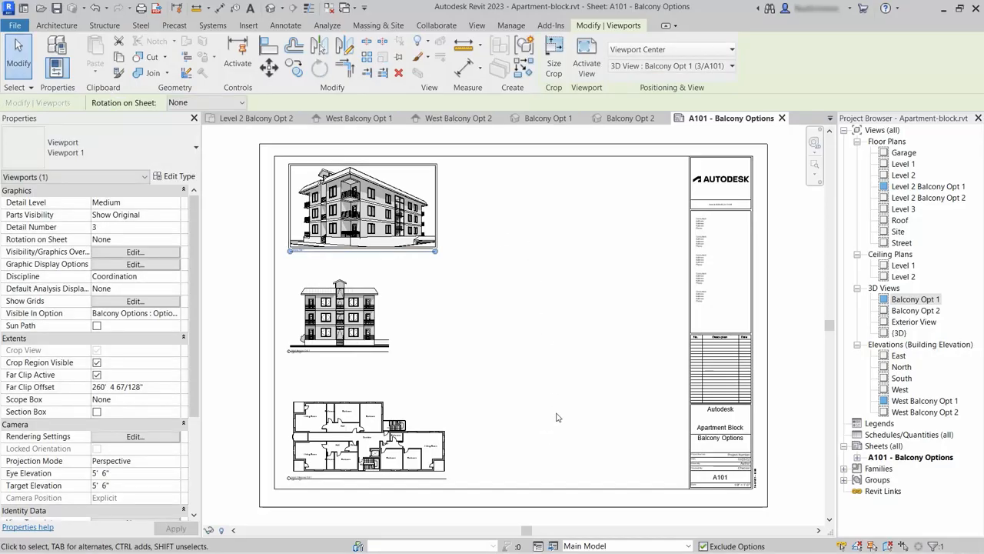
- Place the Level 2 Balcony Opt 2 floor plan on the sheet beside the Option 1 plan, aligned horizontally with it
{"action": "left_click", "coordinate": [917, 199]}
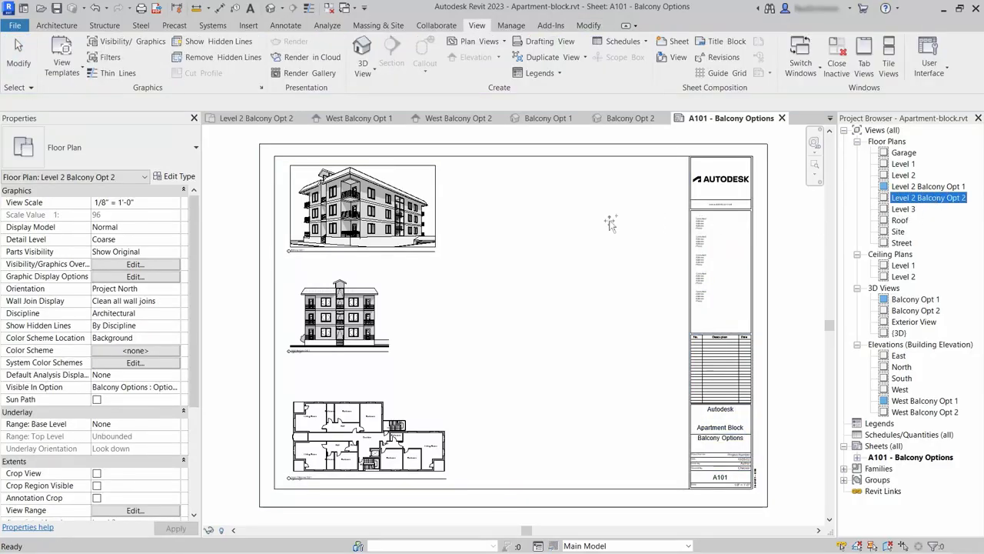
{"action": "left_click_drag", "start_coordinate": [565, 229], "coordinate": [566, 233]}
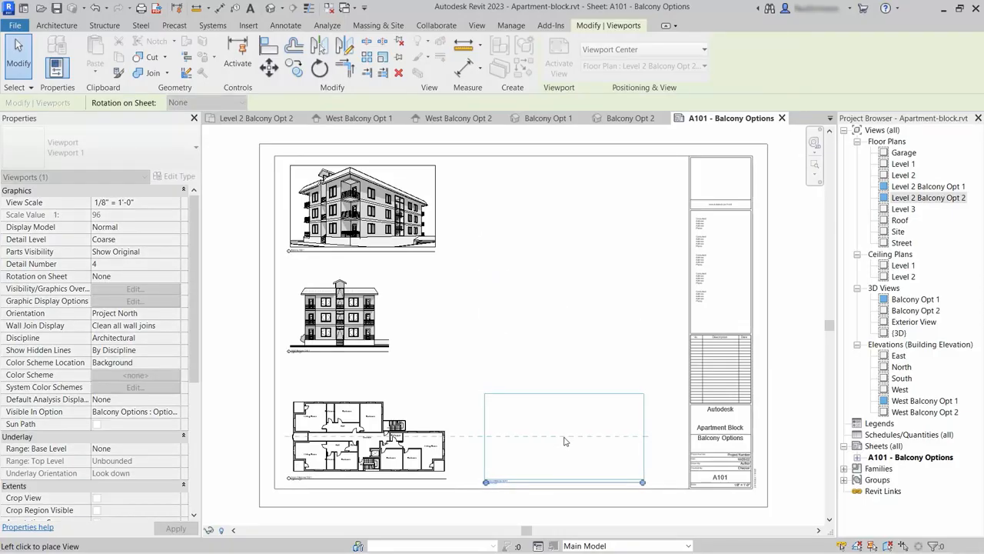
{"action": "left_click", "coordinate": [564, 441]}
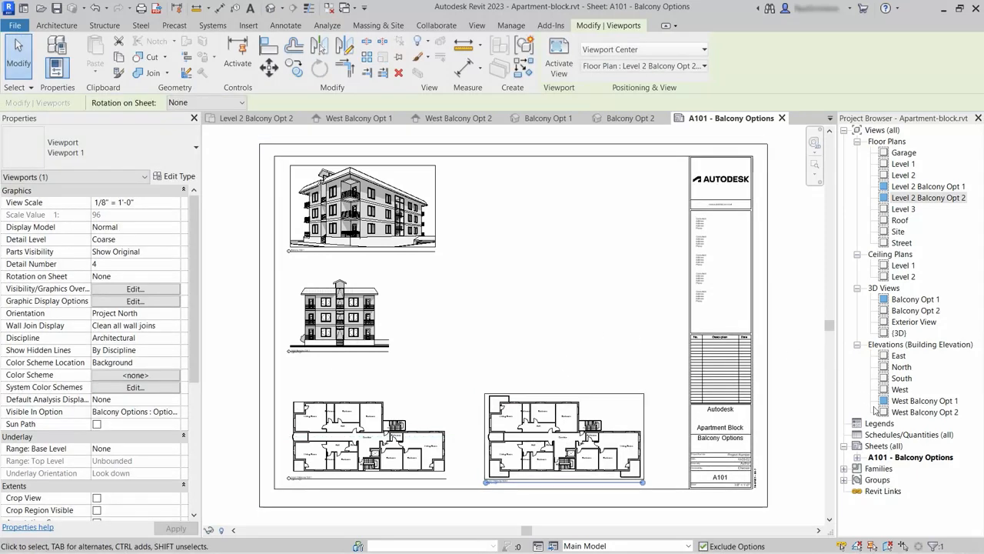
- Place the West Balcony Opt 2 elevation above the Option 2 floor plan, level with the Option 1 elevation
{"action": "left_click", "coordinate": [916, 417]}
{"action": "left_click_drag", "start_coordinate": [916, 417], "coordinate": [567, 332]}
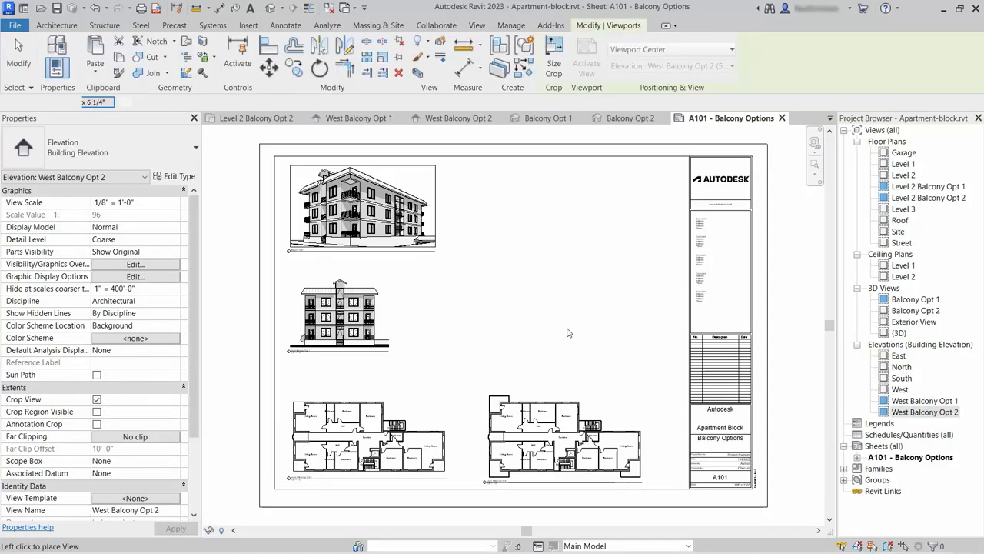
{"action": "left_click", "coordinate": [534, 309]}
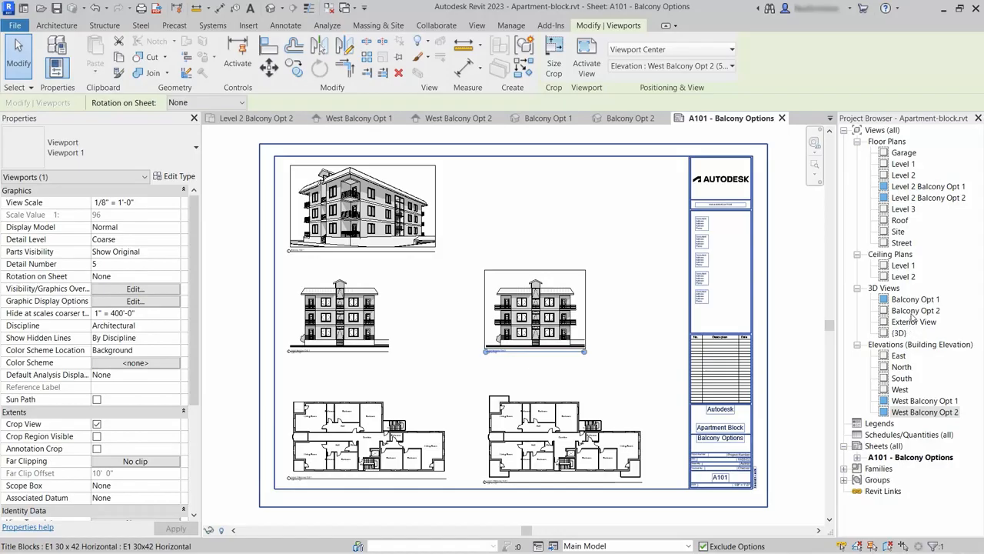
- Place the Balcony Opt 2 3D view above the Option 2 elevation, level with the Option 1 3D view, and deselect it
{"action": "left_click", "coordinate": [915, 311]}
{"action": "left_click_drag", "start_coordinate": [914, 310], "coordinate": [578, 208]}
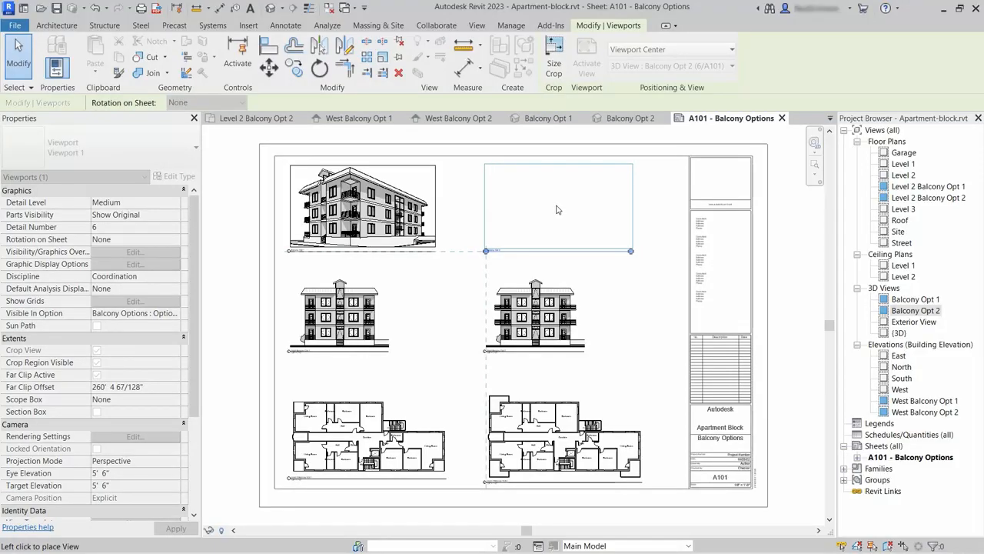
{"action": "left_click", "coordinate": [558, 209]}
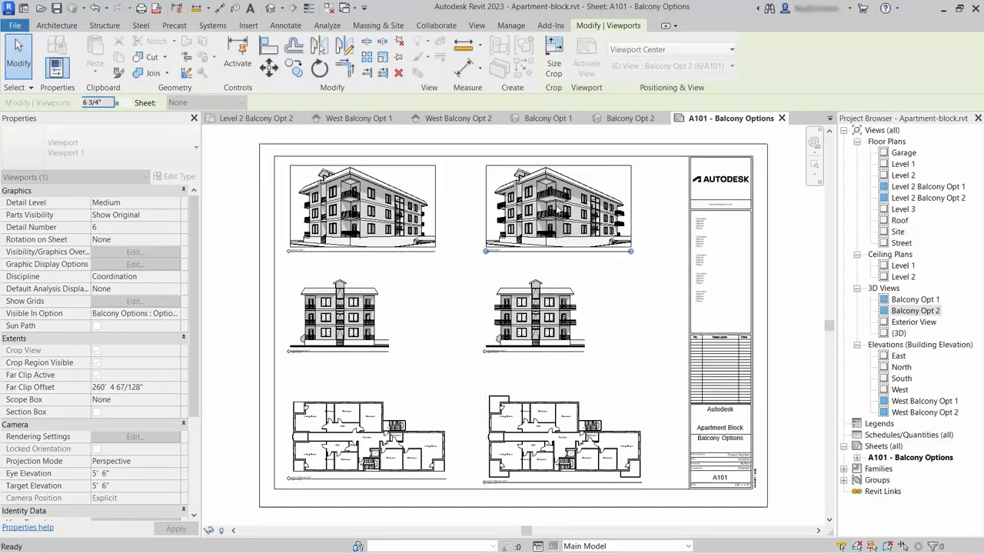
{"action": "left_click", "coordinate": [673, 228]}
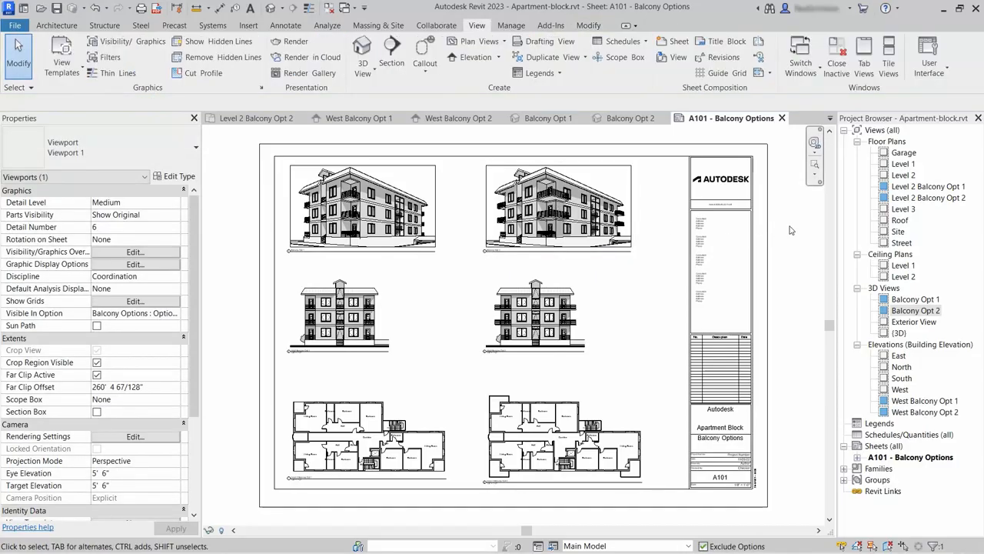